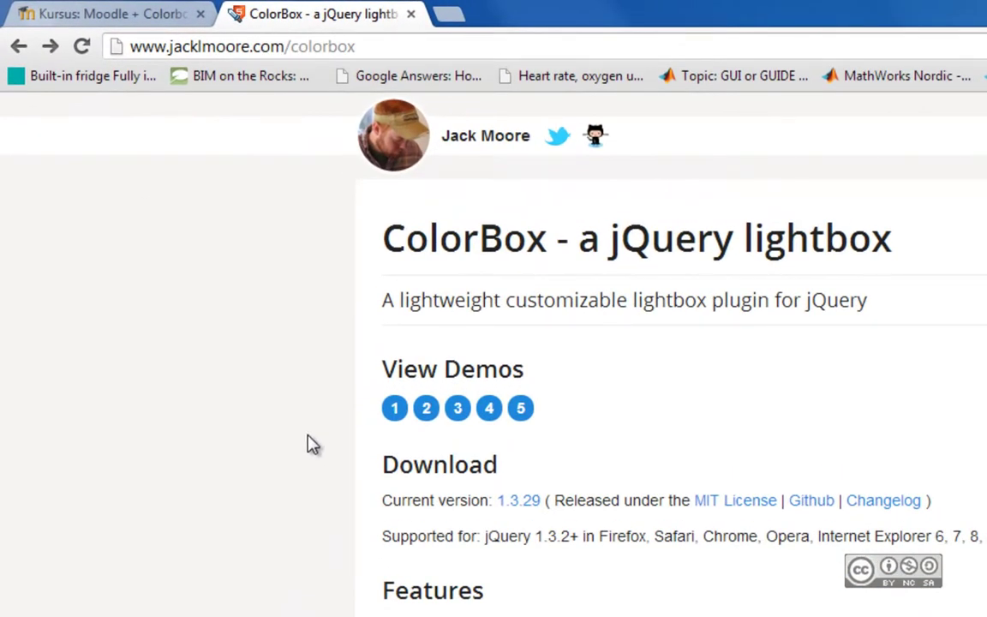
Open ColorBox demo 3 with its transition and content-type examples.
left_click(457, 413)
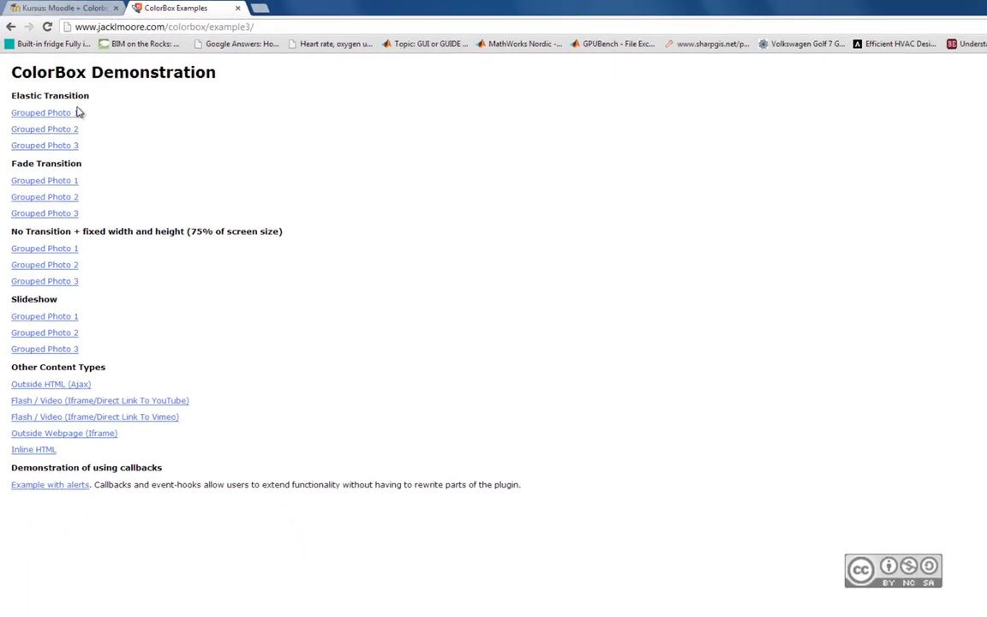
Preview Grouped Photo 1 in a lightbox, close it, and return to the Moodle course tab.
left_click(74, 112)
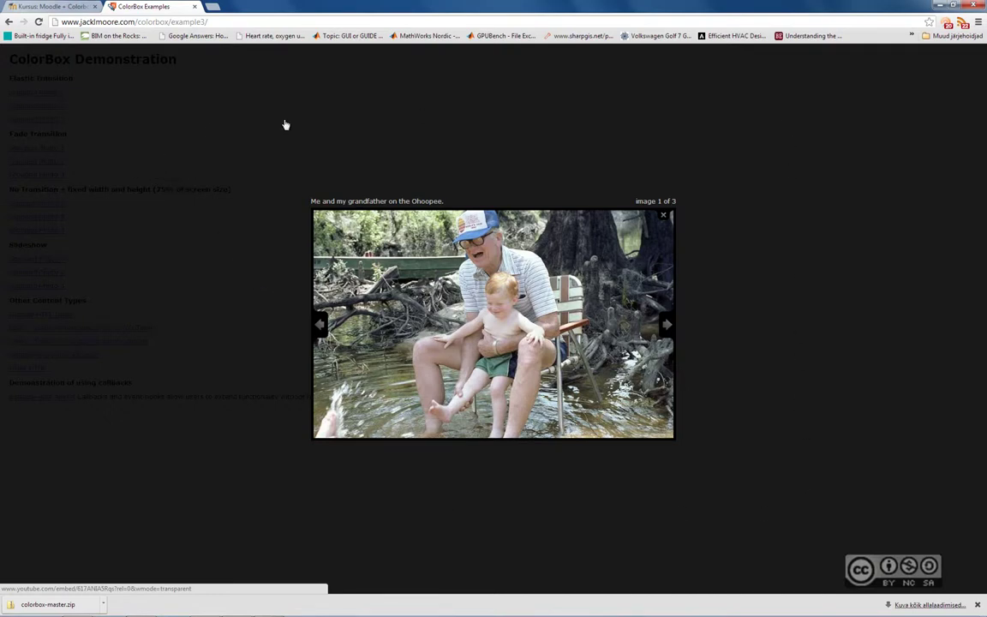
left_click(605, 203)
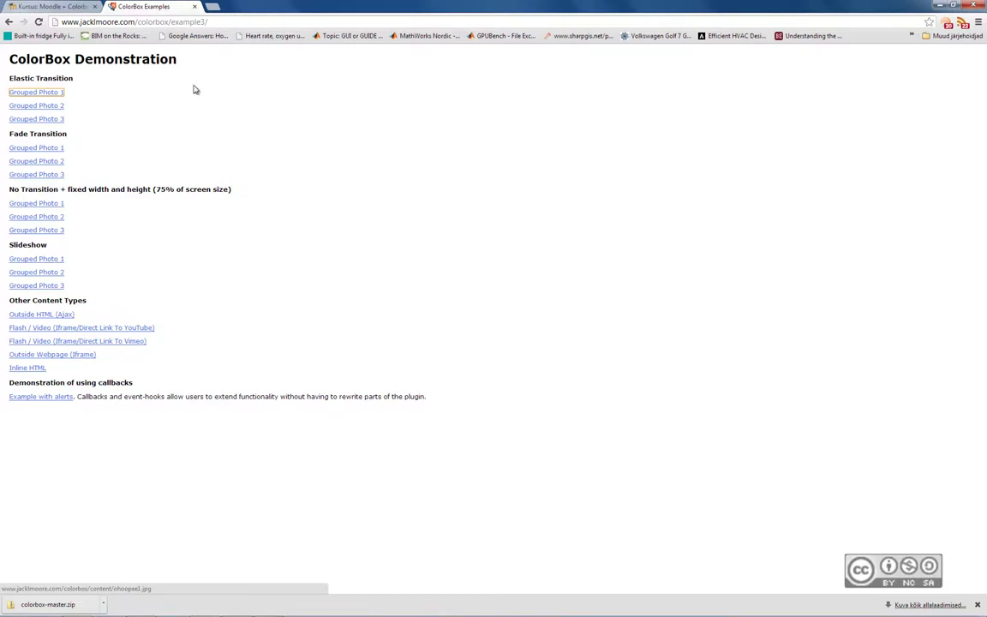
left_click(40, 7)
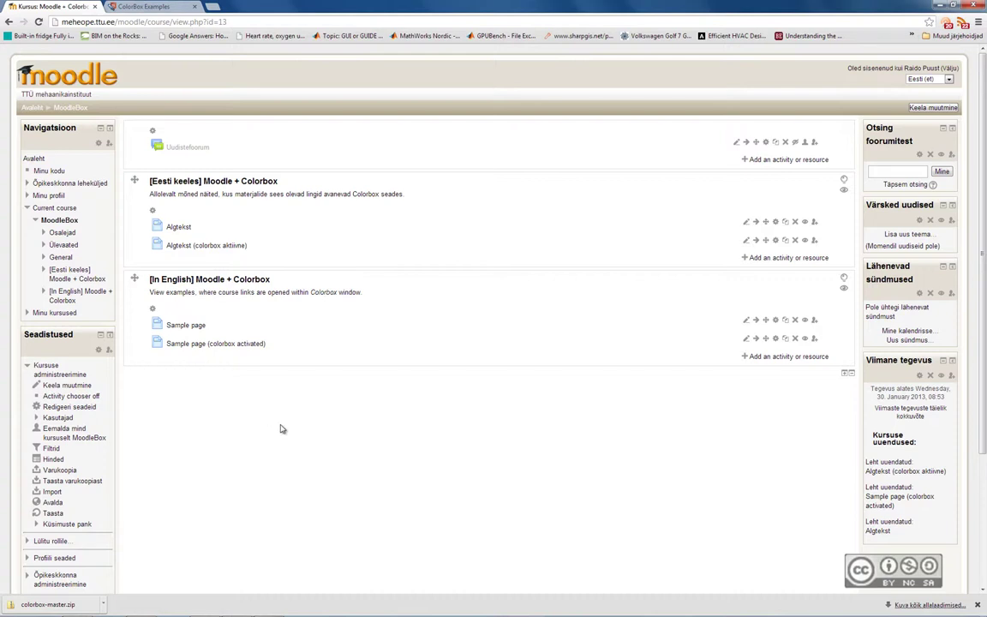
Open the Sample page (colorbox activated) and view the panda picture in a lightbox.
left_click(189, 343)
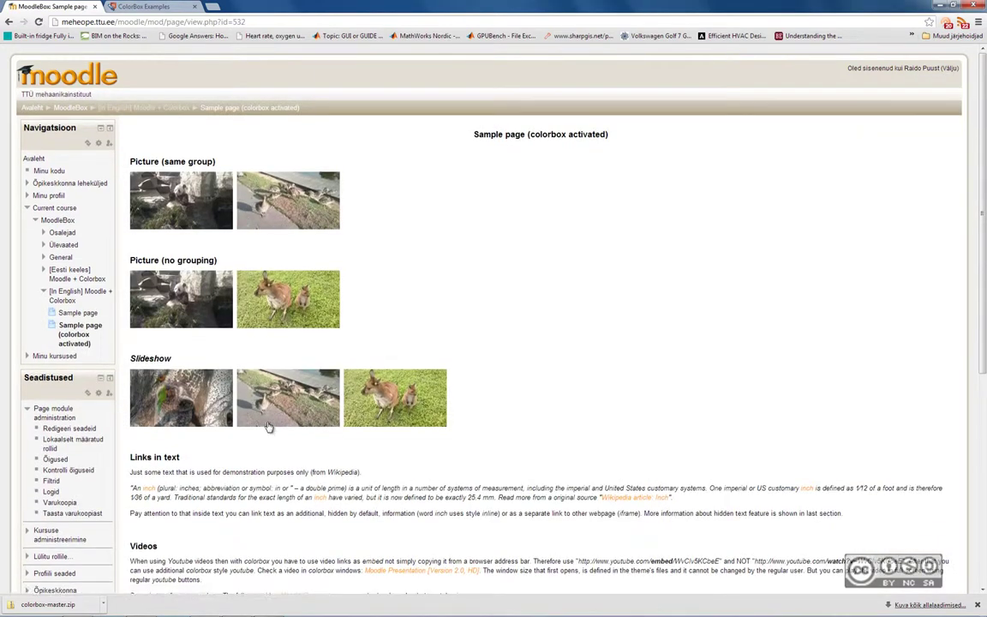
left_click(187, 211)
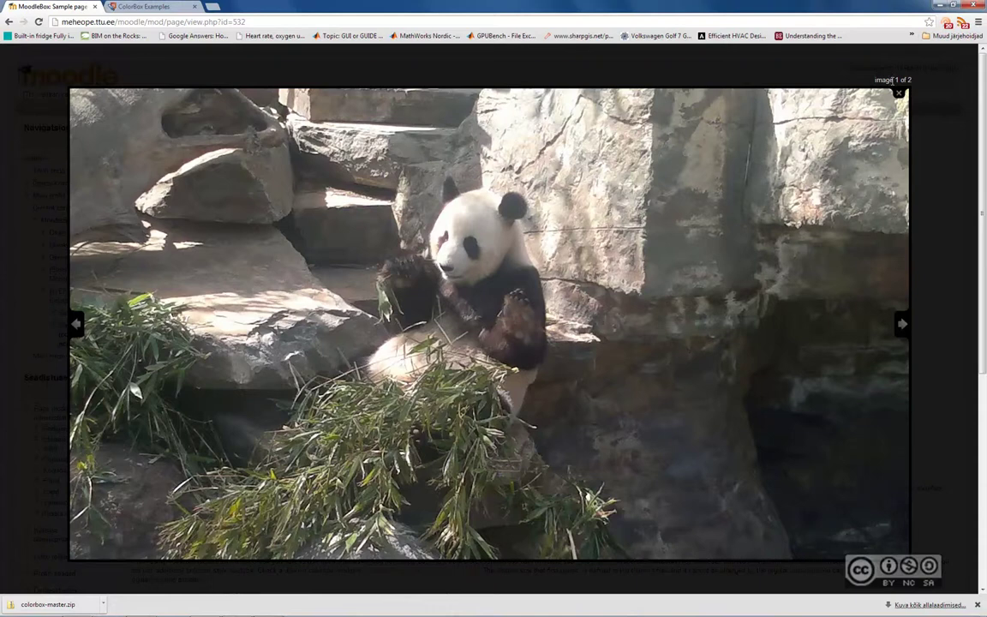
left_click(897, 92)
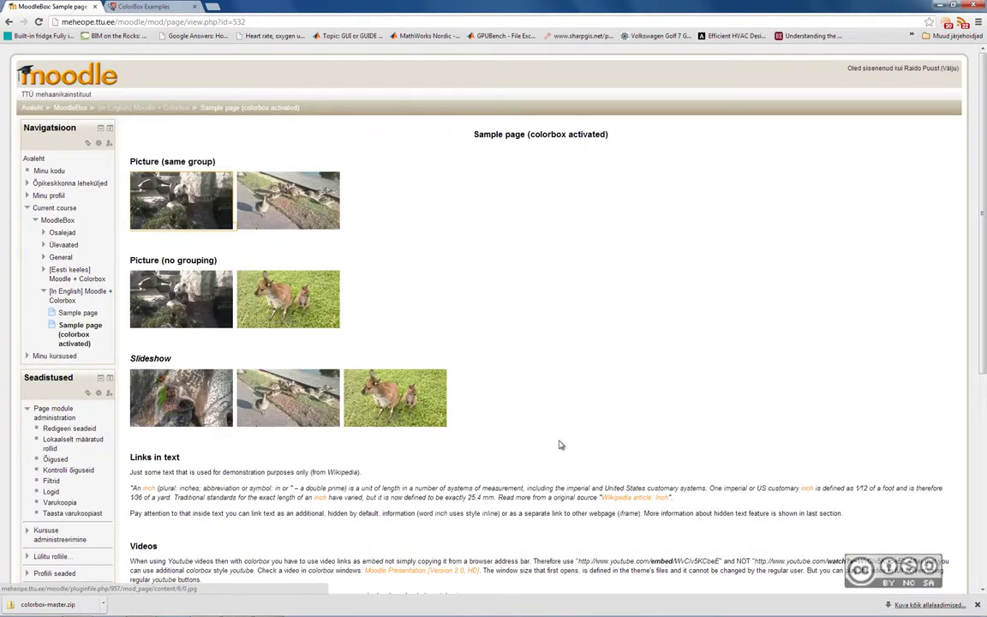
Run the slideshow from the parrot picture, close it, and scroll further down the page.
left_click(180, 382)
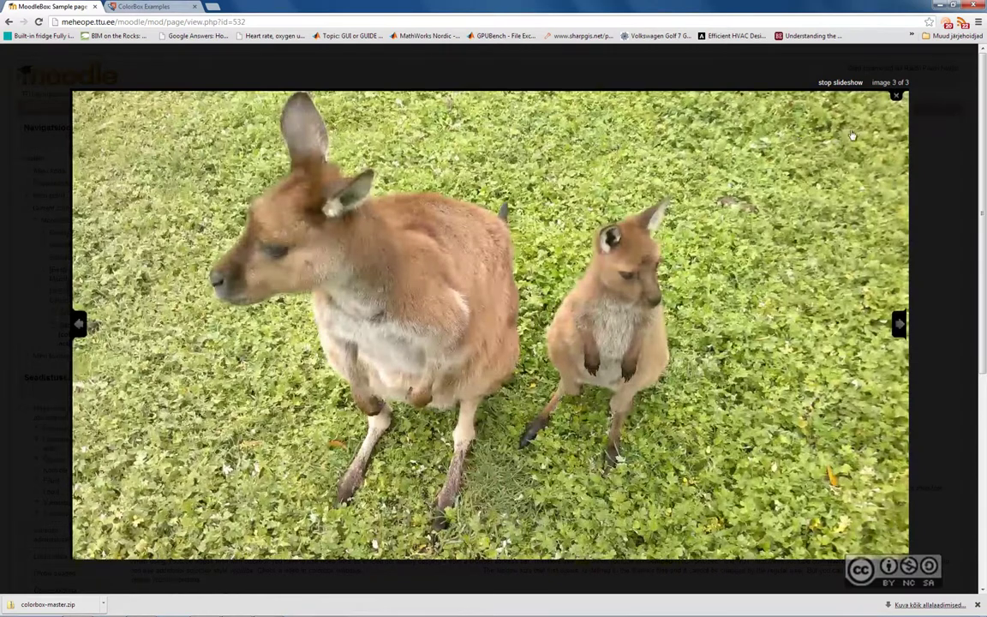
left_click(897, 98)
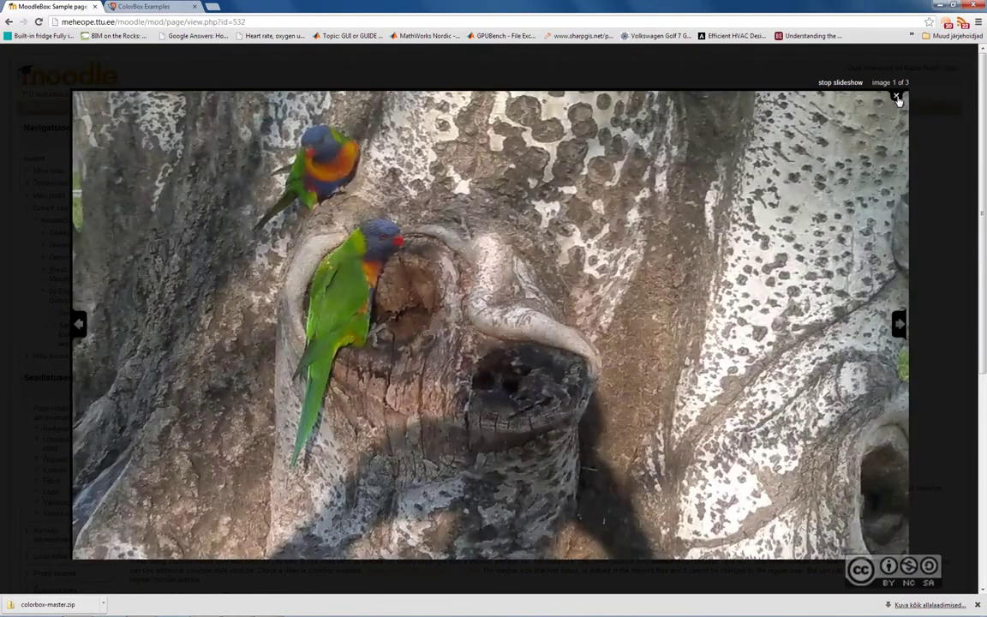
left_click(924, 332)
scroll(569, 404, "down", 3)
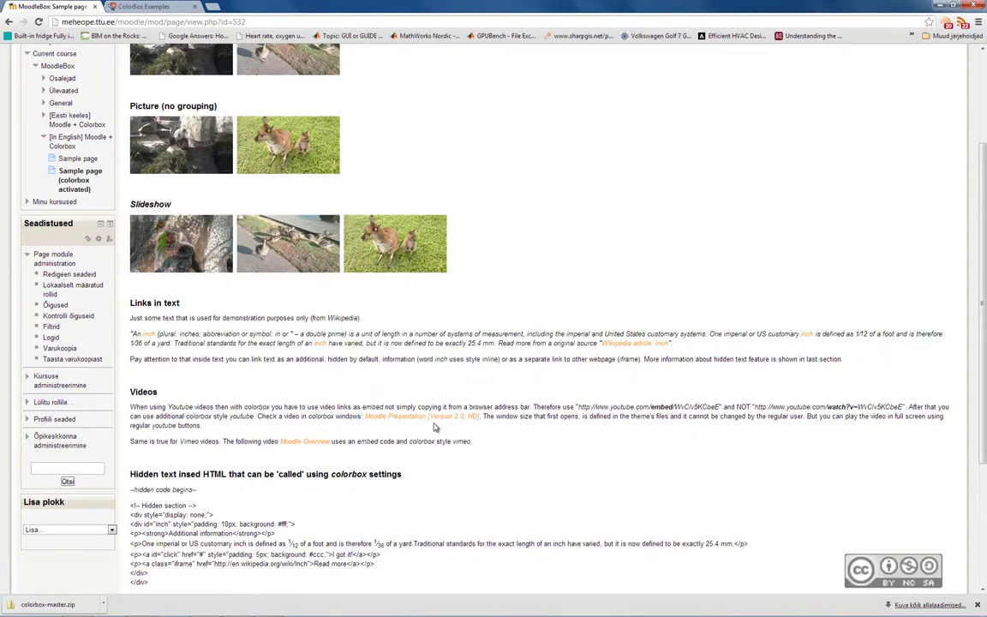
left_click(401, 417)
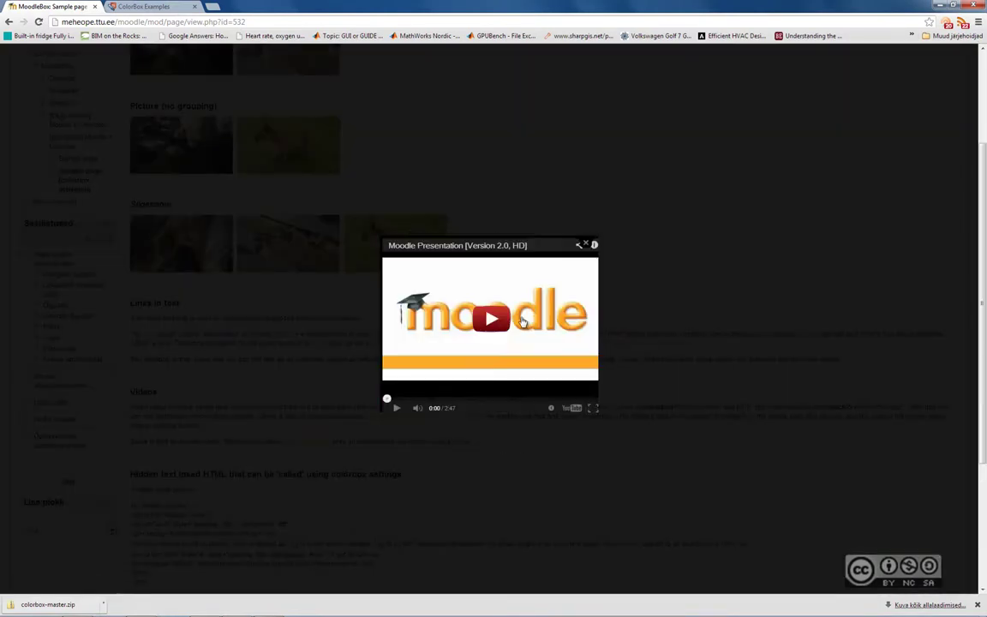
left_click(398, 408)
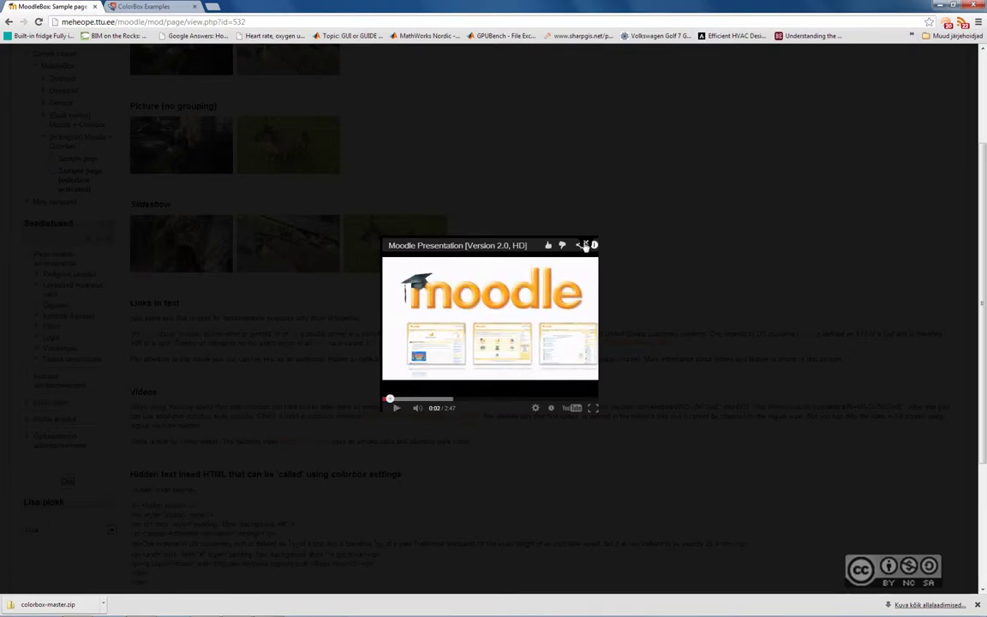
left_click(254, 441)
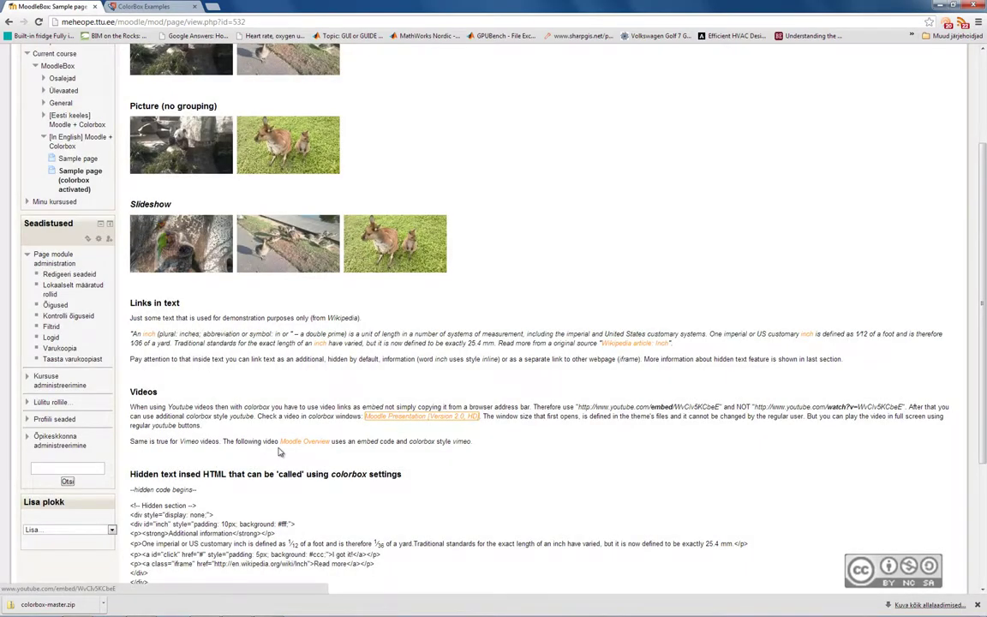
left_click(305, 441)
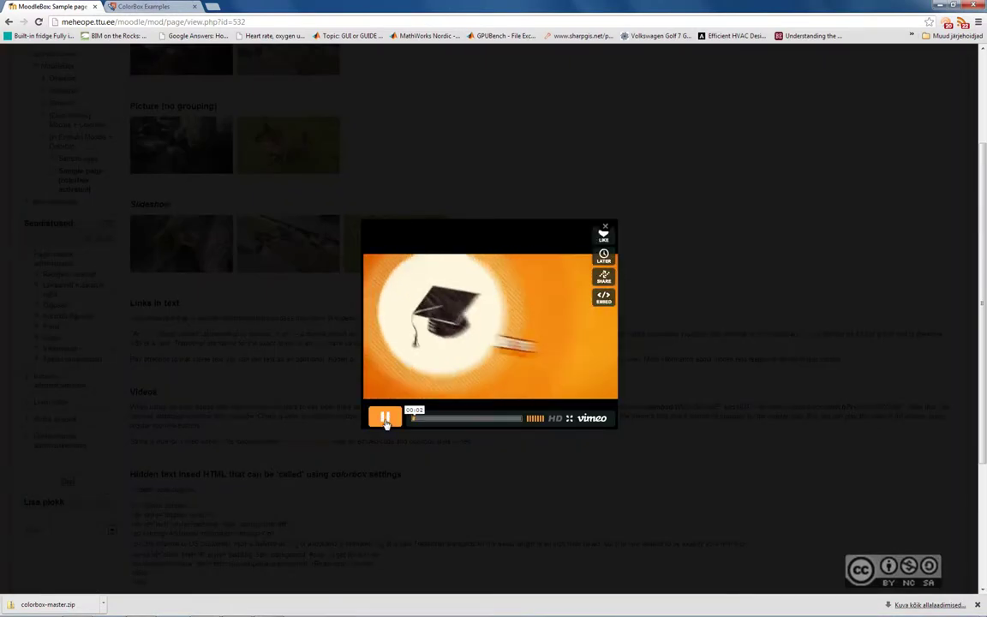
left_click(385, 419)
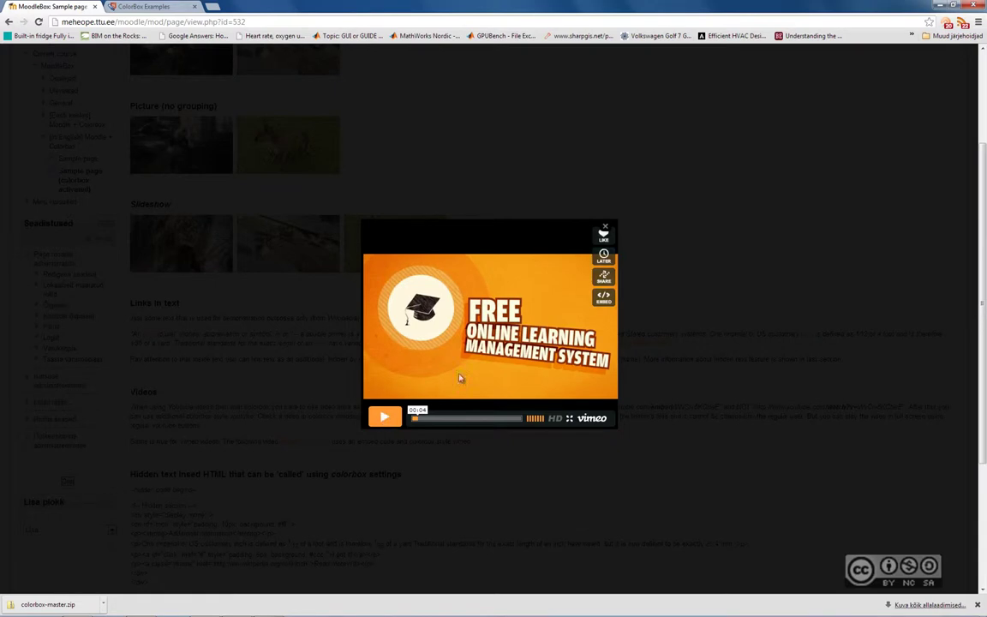
key("Escape")
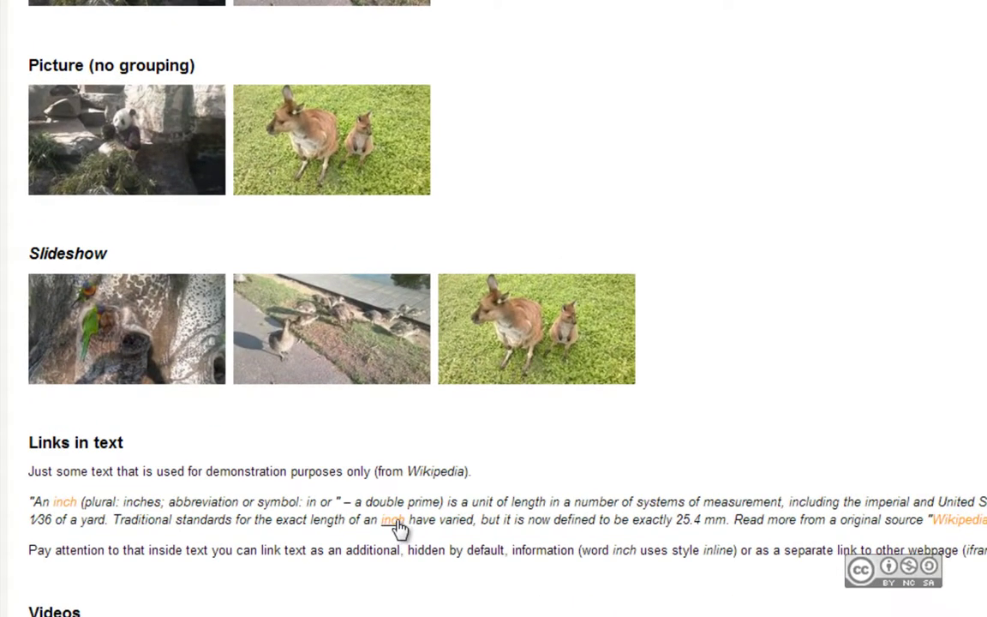
left_click(396, 526)
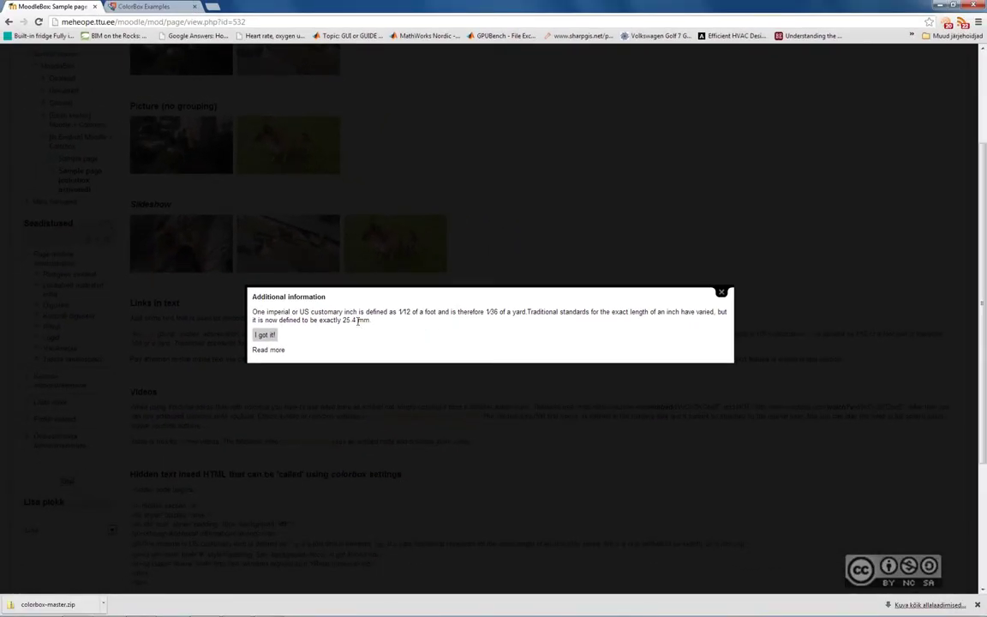
left_click(268, 350)
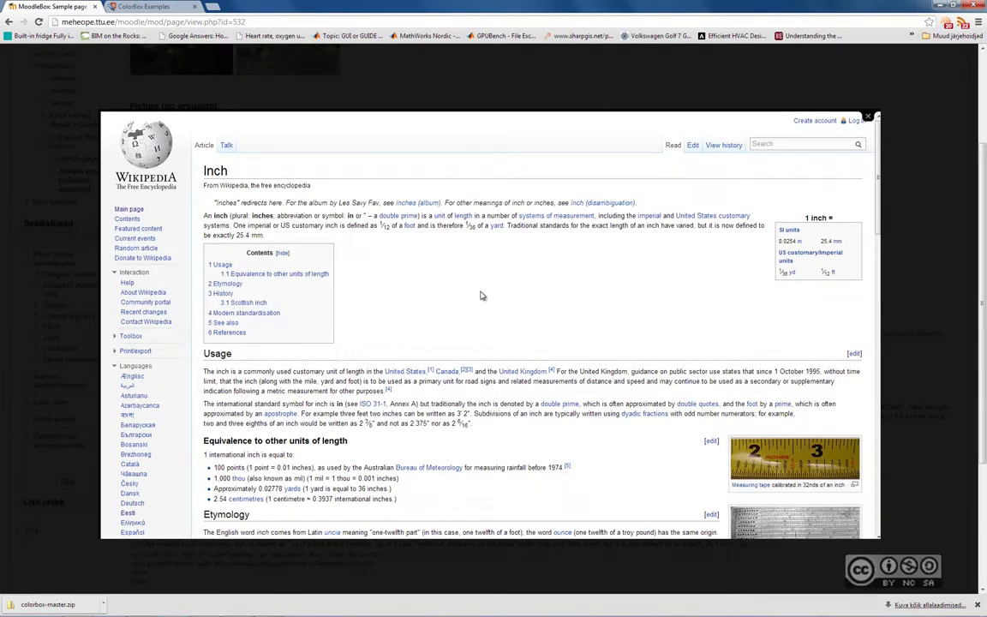
left_click(867, 117)
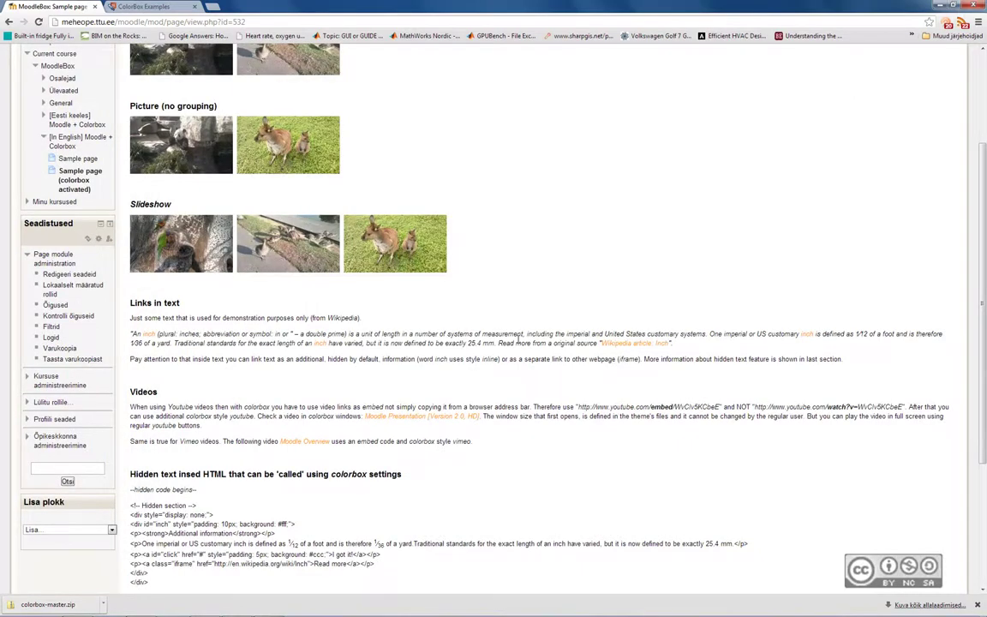
scroll(519, 339, "up", 3)
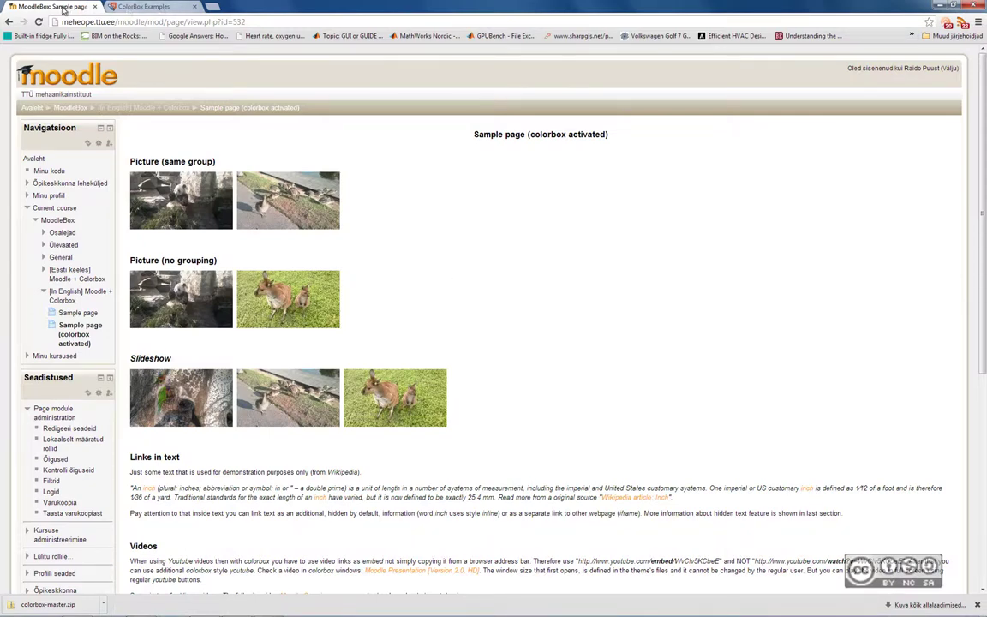
Return to the ColorBox main page and download ColorBox version 1.3.29.
left_click(145, 8)
left_click(9, 21)
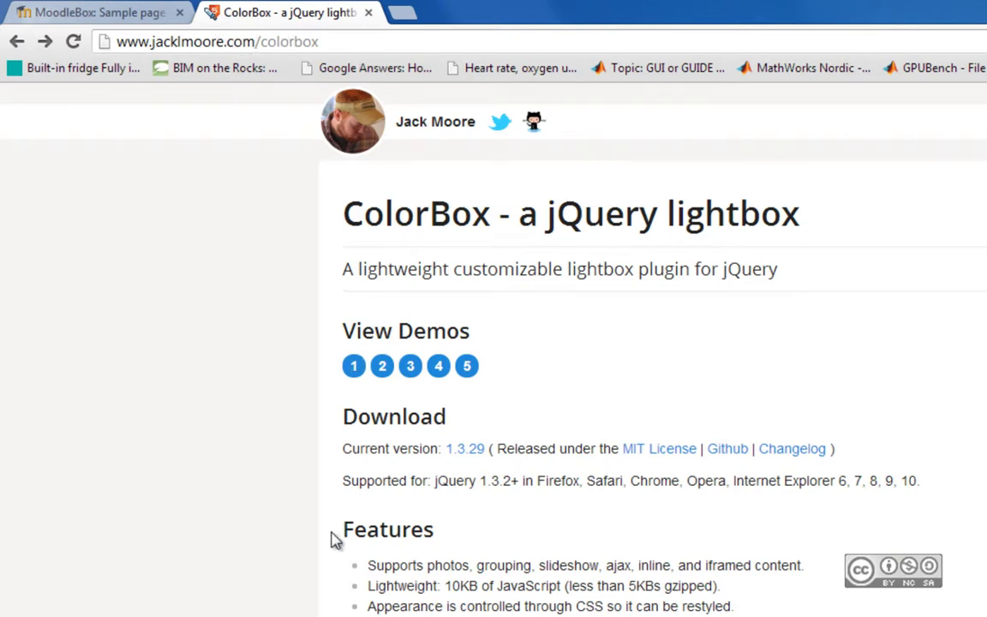
left_click(474, 460)
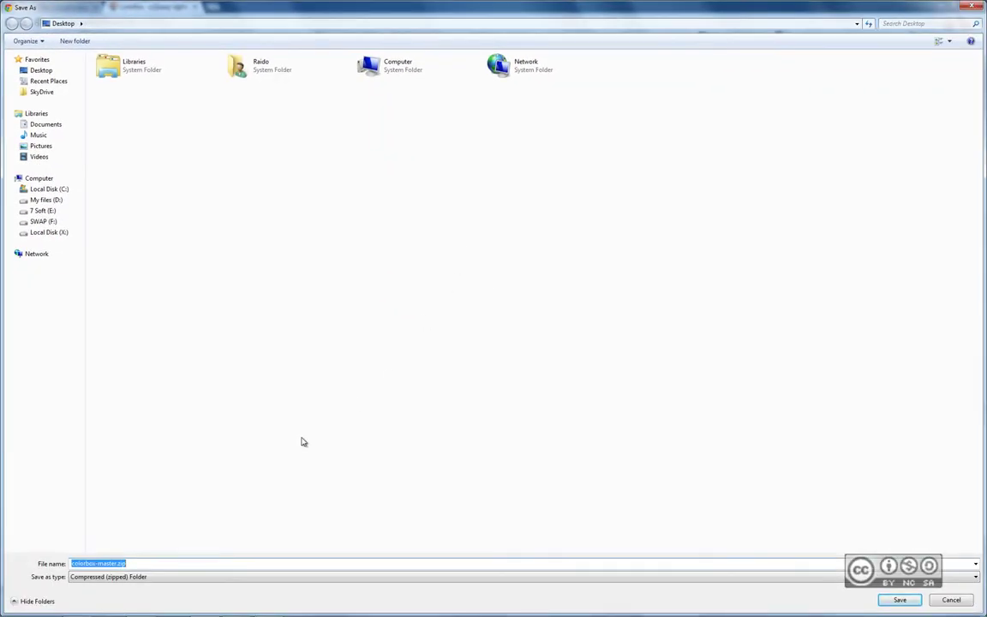
Save colorbox-master.zip to the Desktop and minimise Chrome.
key("Return")
left_click(940, 6)
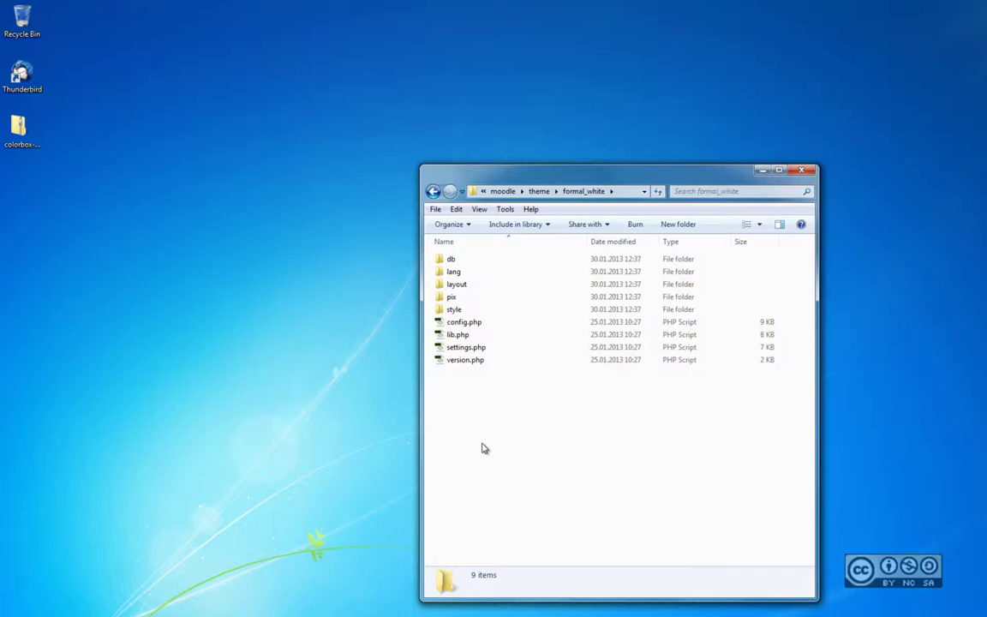
Extract colorbox-master.zip with 7-Zip and open the inner colorbox-master folder.
left_click(23, 128)
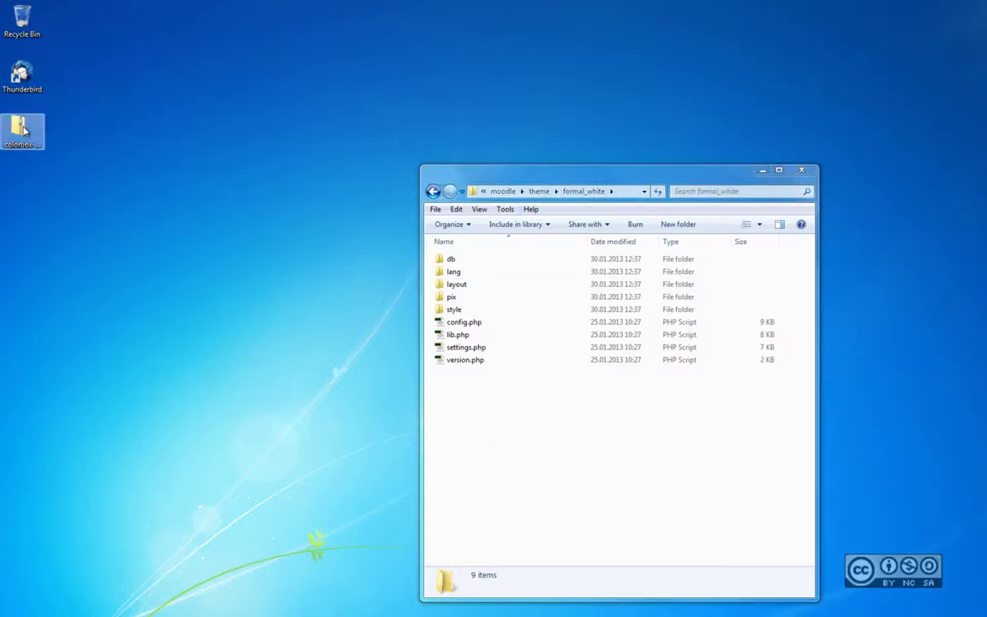
right_click(23, 129)
mouse_move(117, 165)
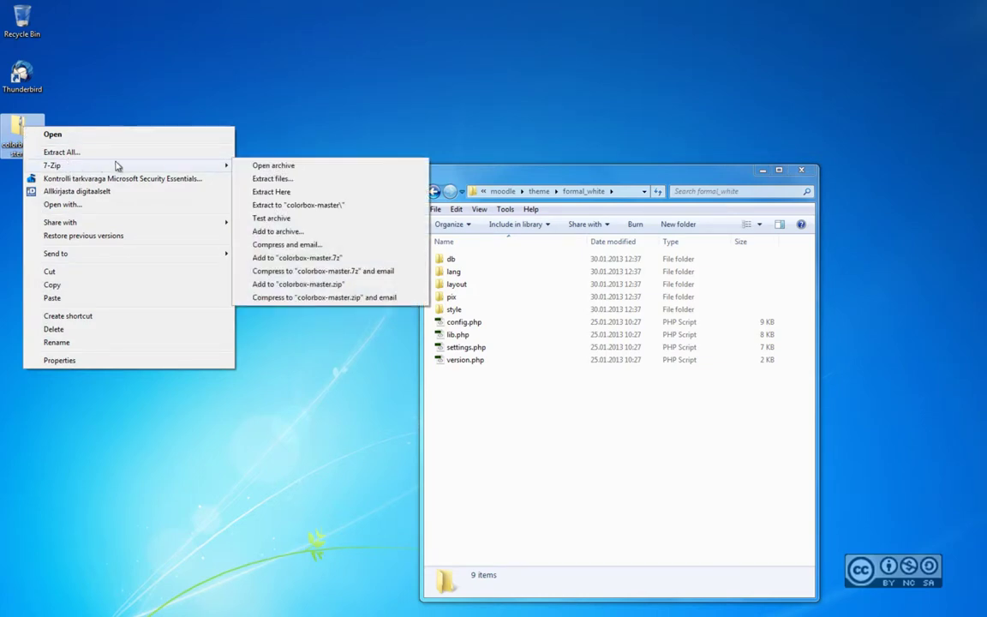
left_click(298, 205)
double_click(19, 128)
double_click(62, 278)
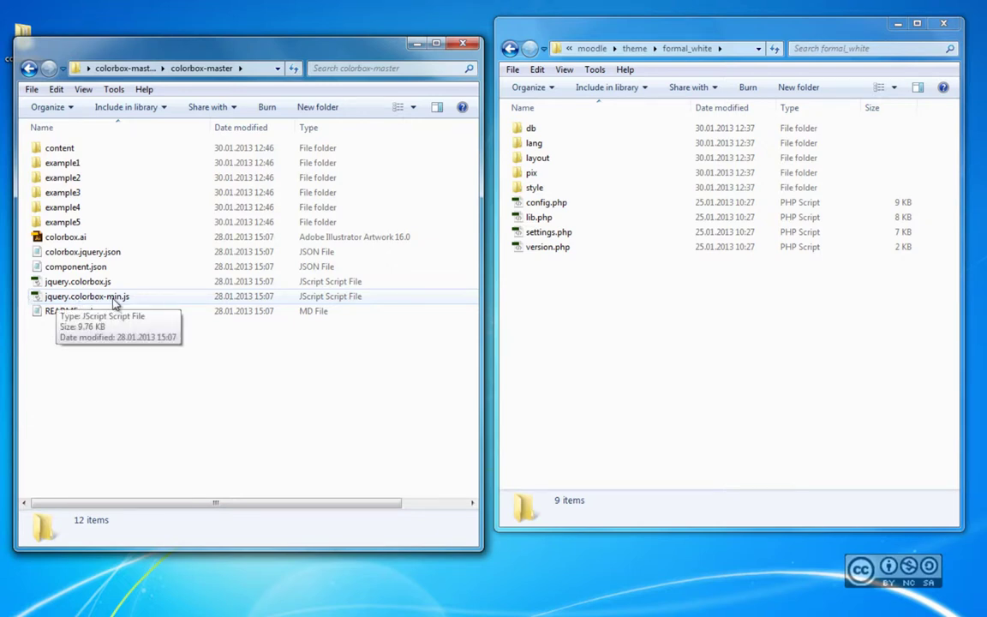
left_click(120, 297)
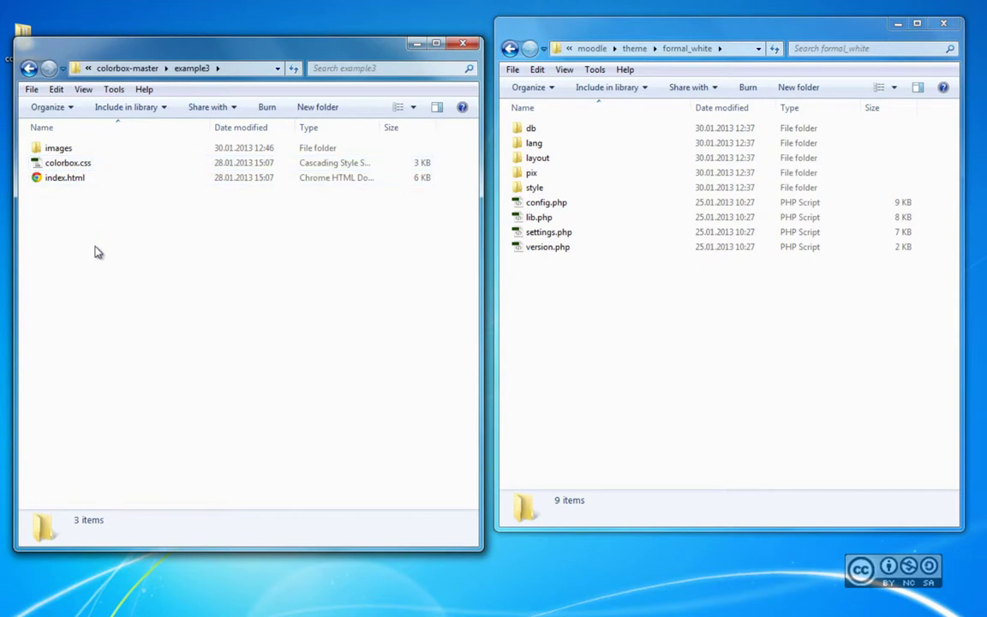
left_click(126, 68)
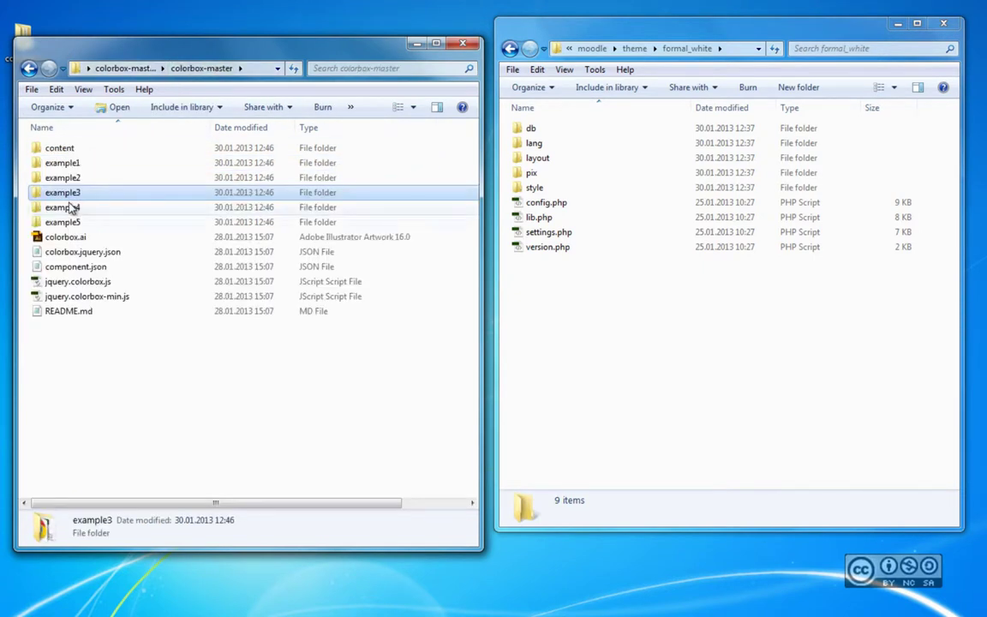
double_click(64, 192)
double_click(65, 147)
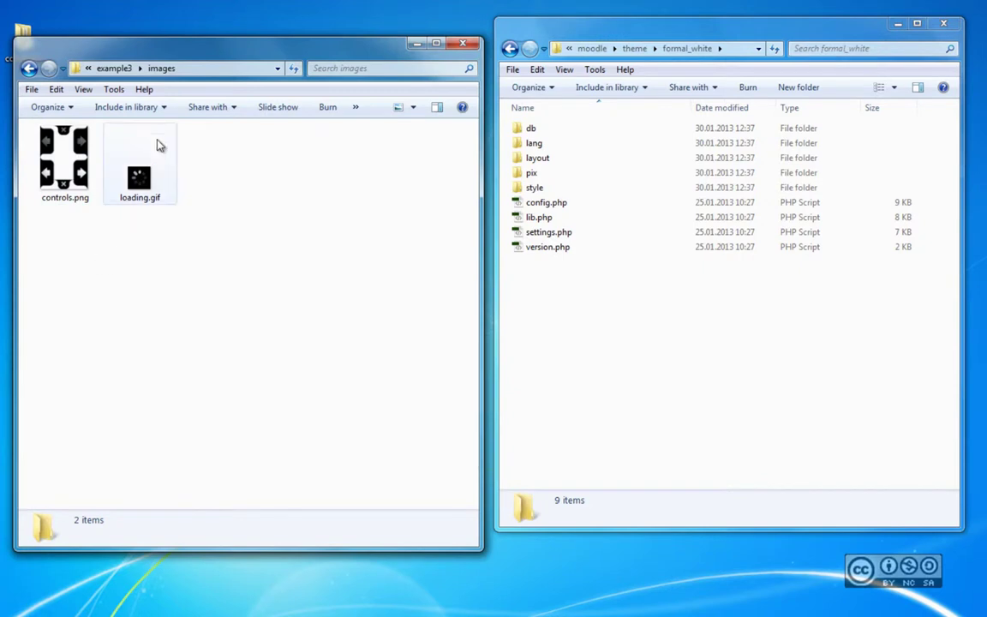
left_click(124, 67)
left_click(141, 68)
left_click(88, 389)
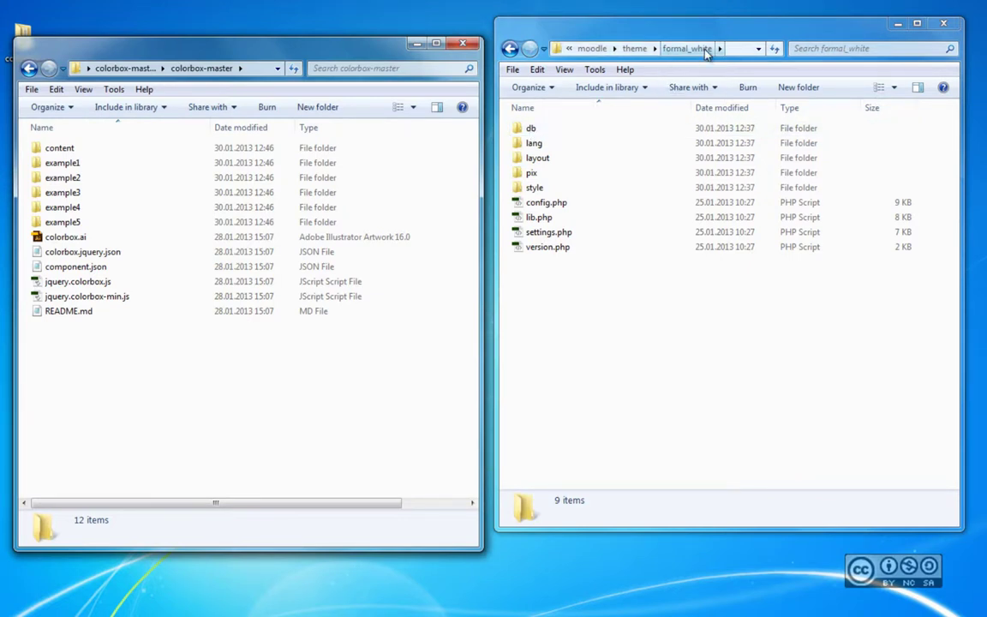
Create a javascript folder in formal_white and copy jquery.colorbox-min.js into it.
key("ctrl+shift+n")
type("javascript")
key("Return")
double_click(568, 147)
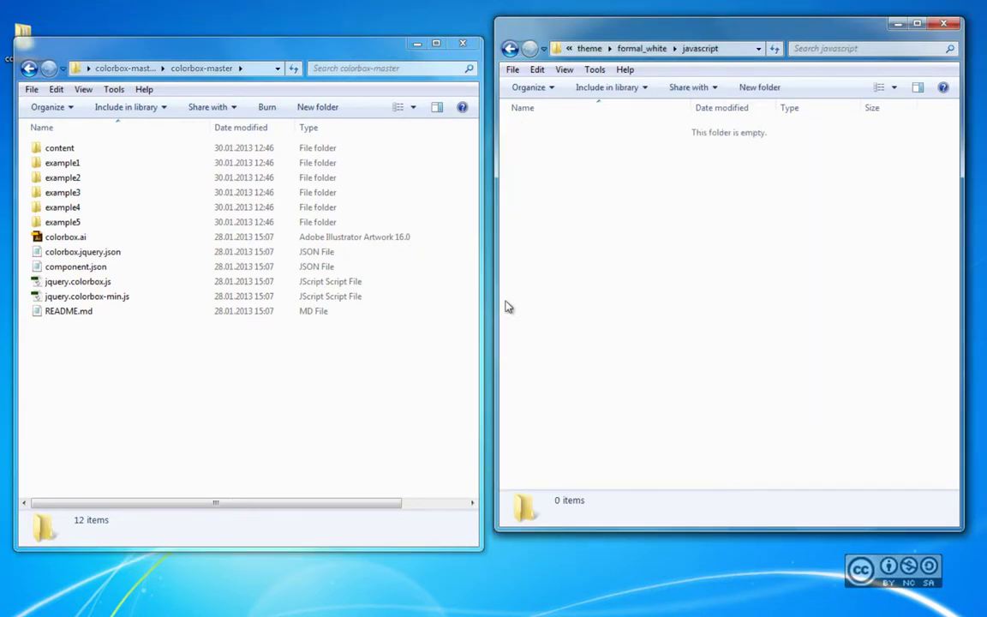
left_click(101, 297)
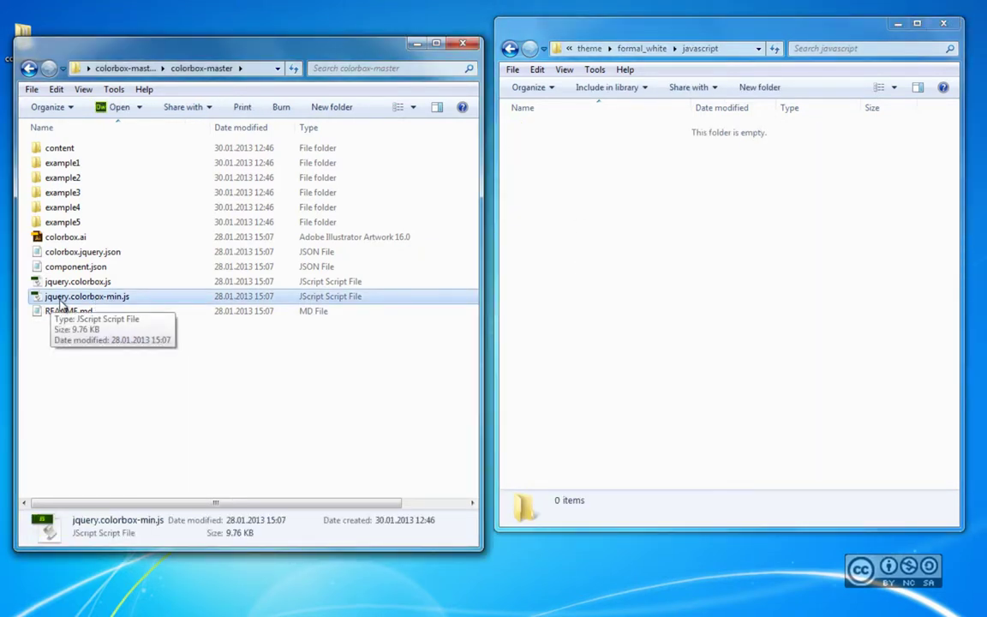
left_click_drag(61, 303, 636, 247)
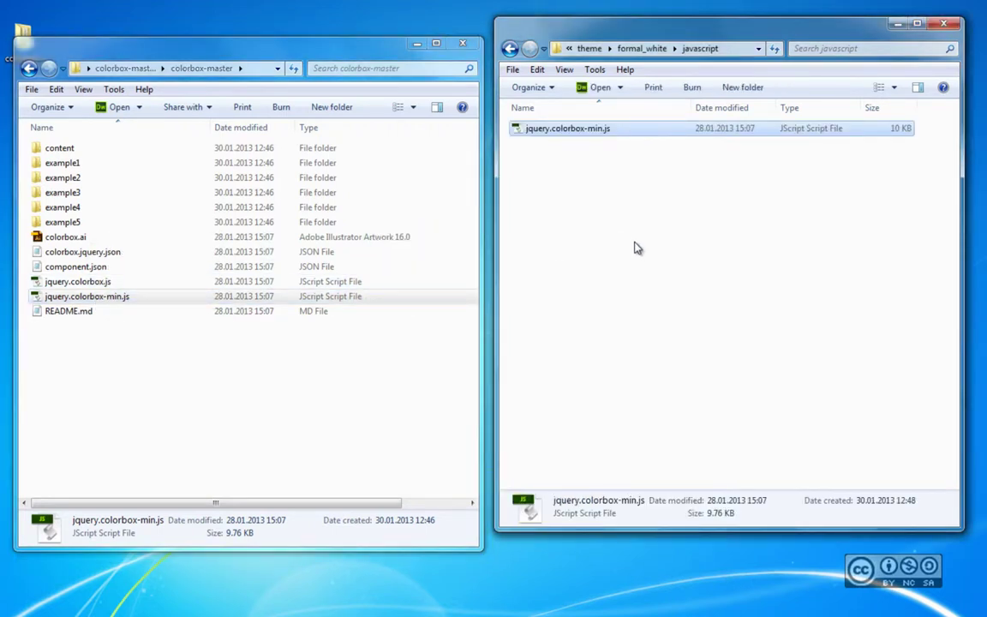
Check the colorbox script files, return to formal_white, and open the example3 folder.
left_click(90, 281)
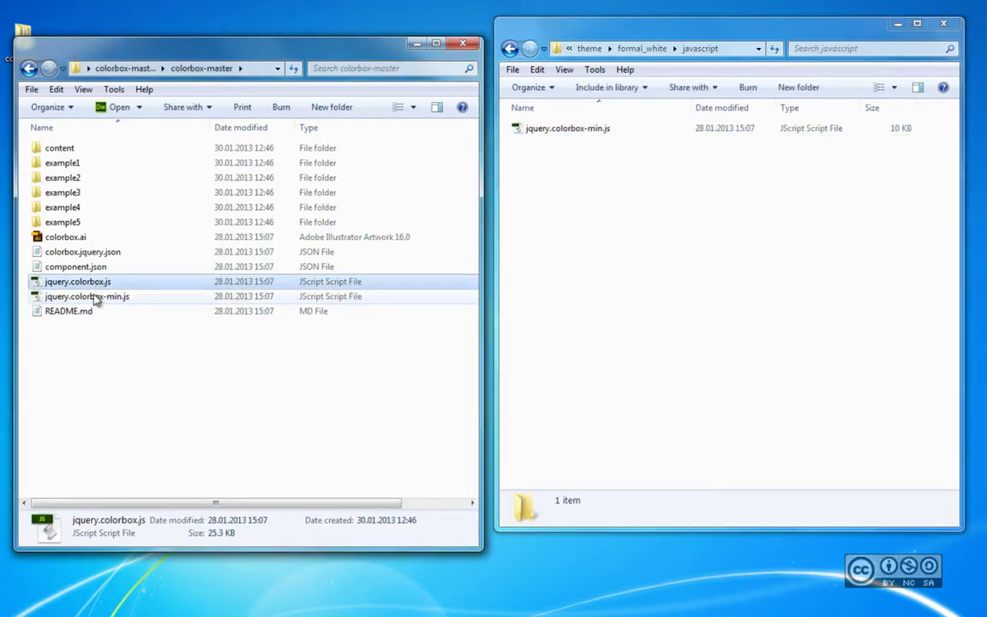
left_click(96, 297)
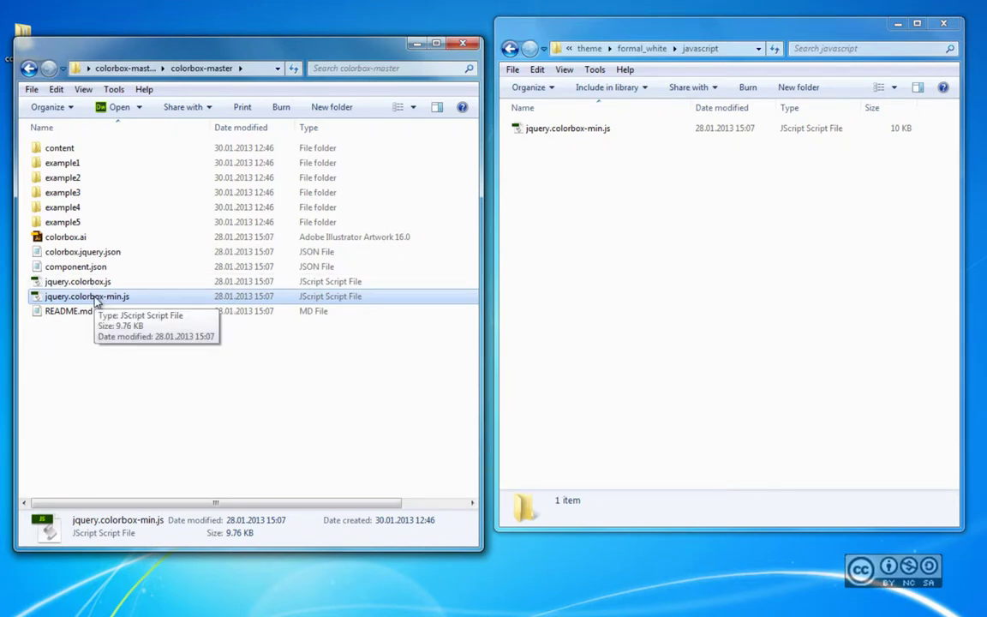
left_click(114, 298, "ctrl")
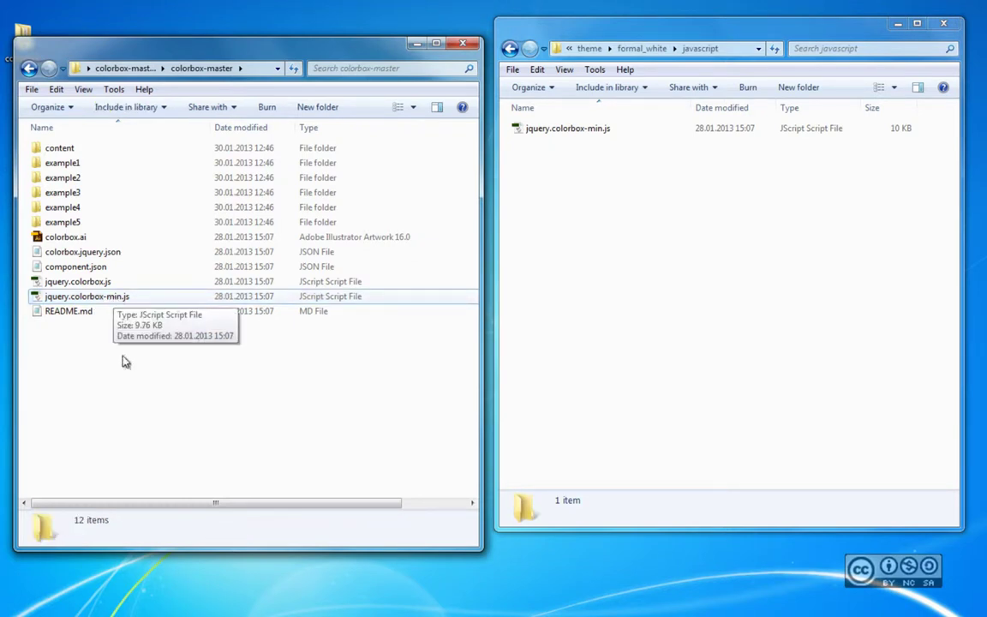
left_click(641, 48)
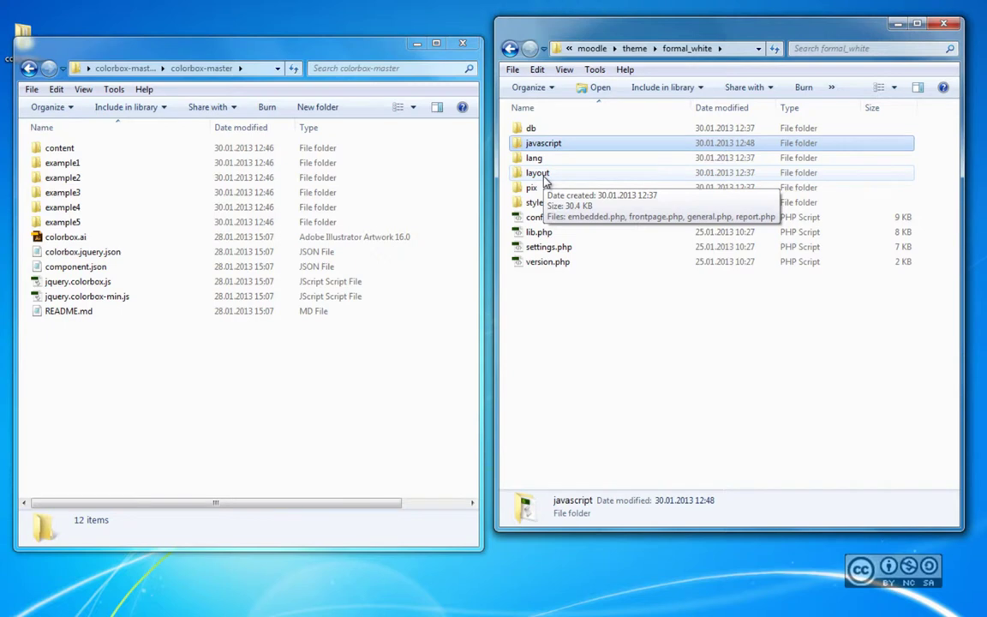
double_click(58, 195)
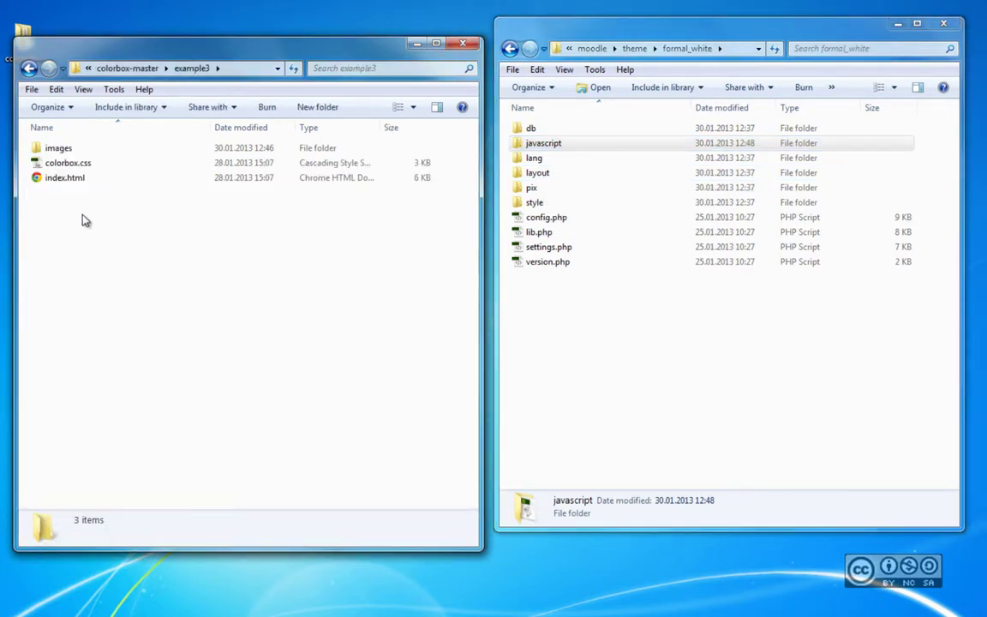
Copy colorbox.css from example3 into the theme's style folder.
right_click(75, 165)
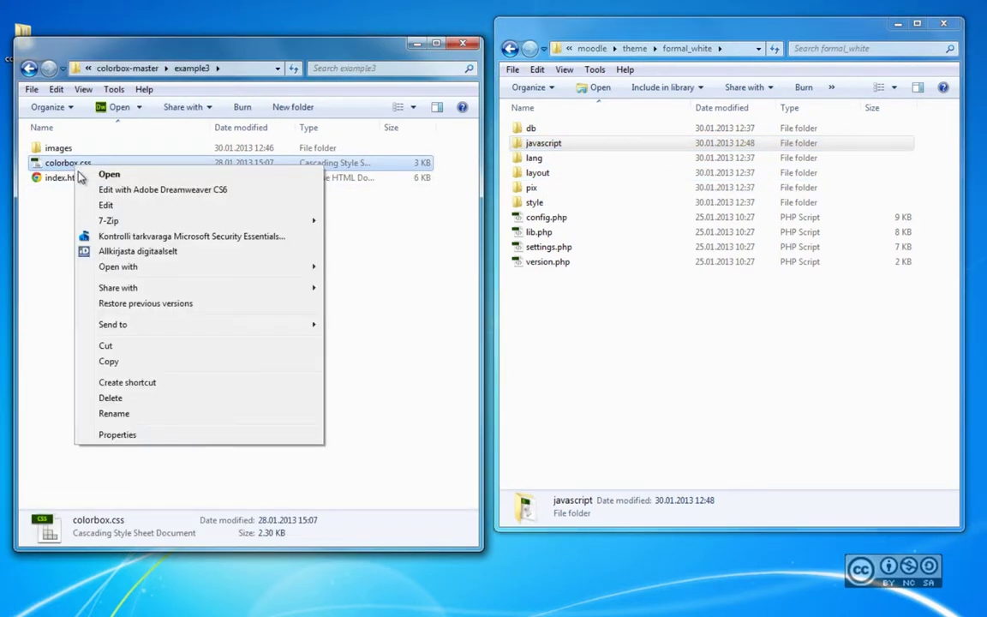
left_click(537, 174)
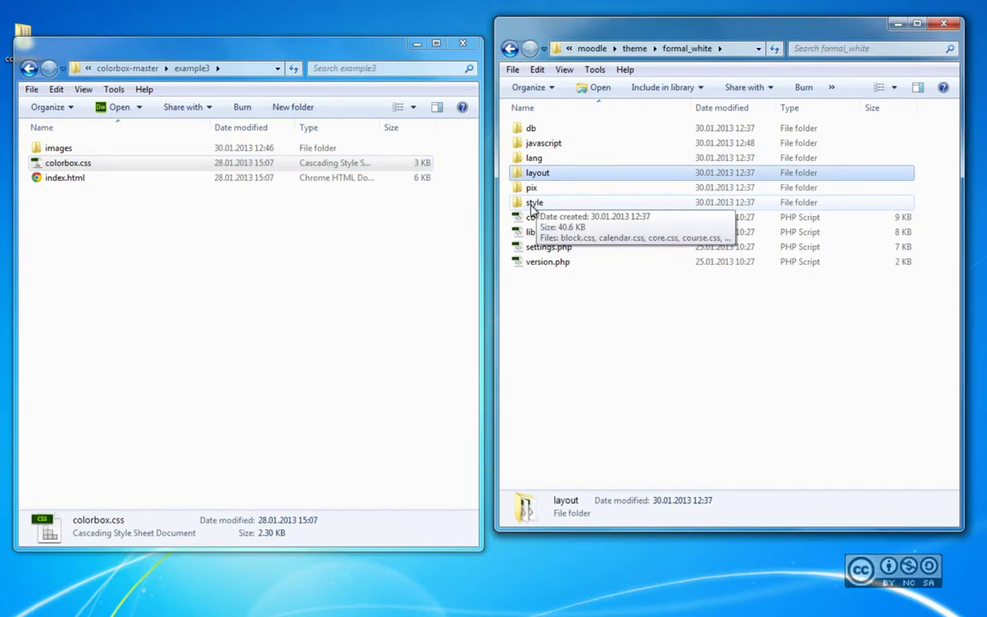
double_click(532, 203)
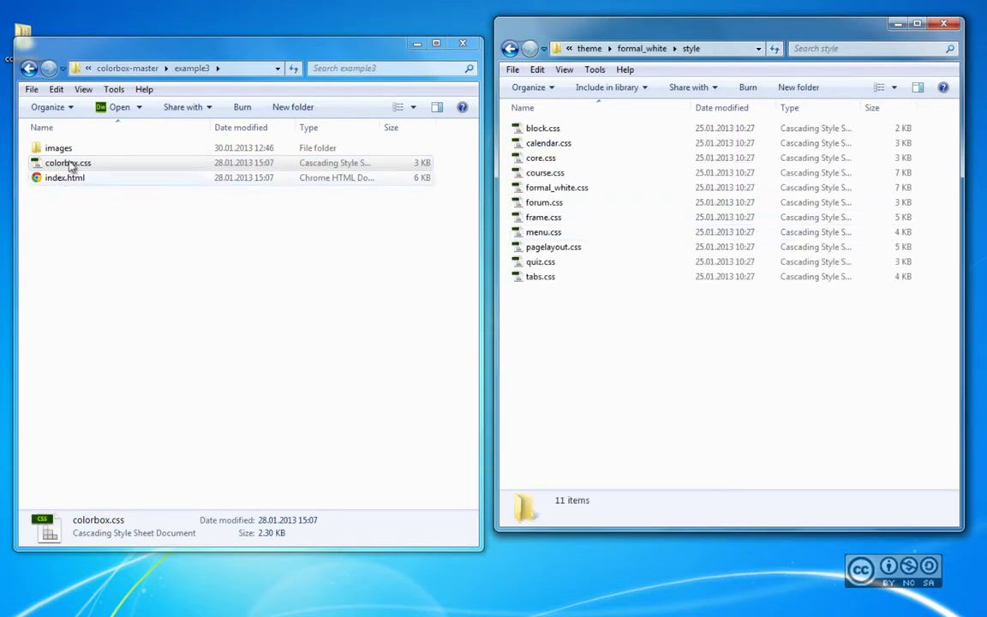
left_click_drag(66, 165, 599, 385)
left_click(617, 395)
key("BackSpace")
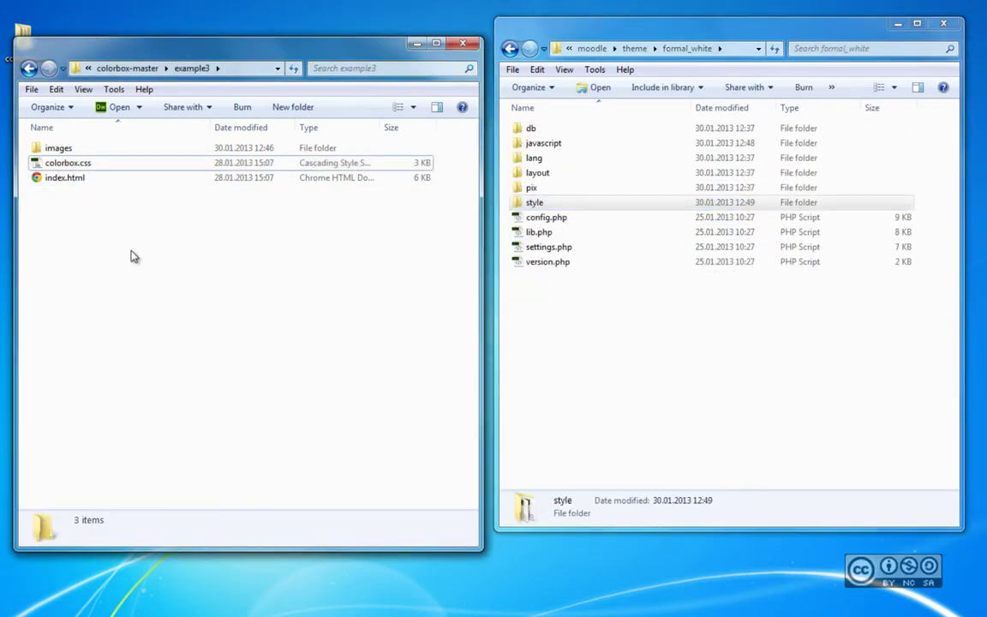
Copy example3's images folder into the theme's pix folder and rename it colorbox.
left_click(132, 250)
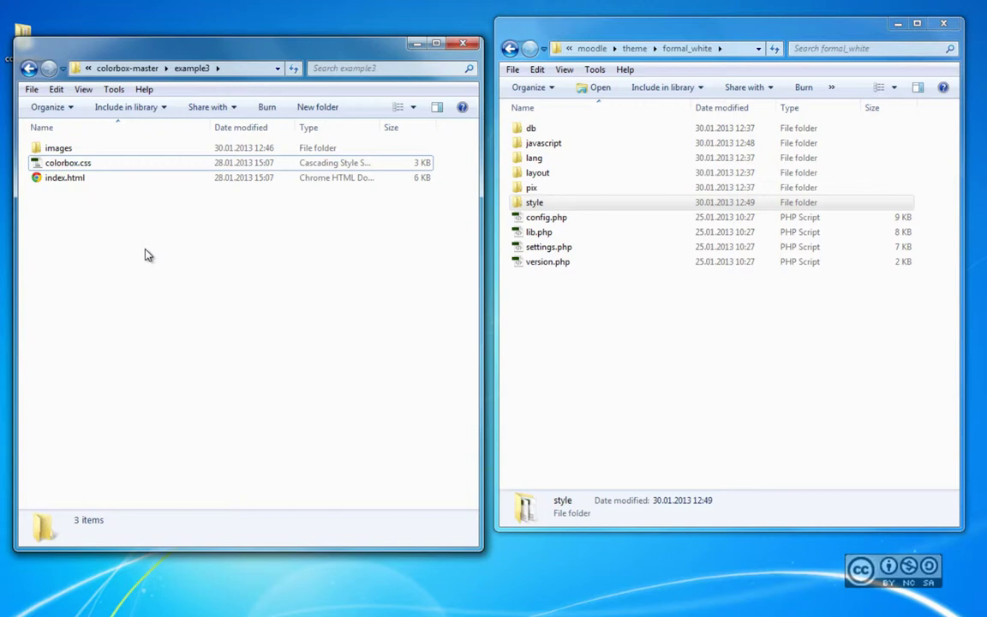
right_click(60, 150)
left_click(107, 364)
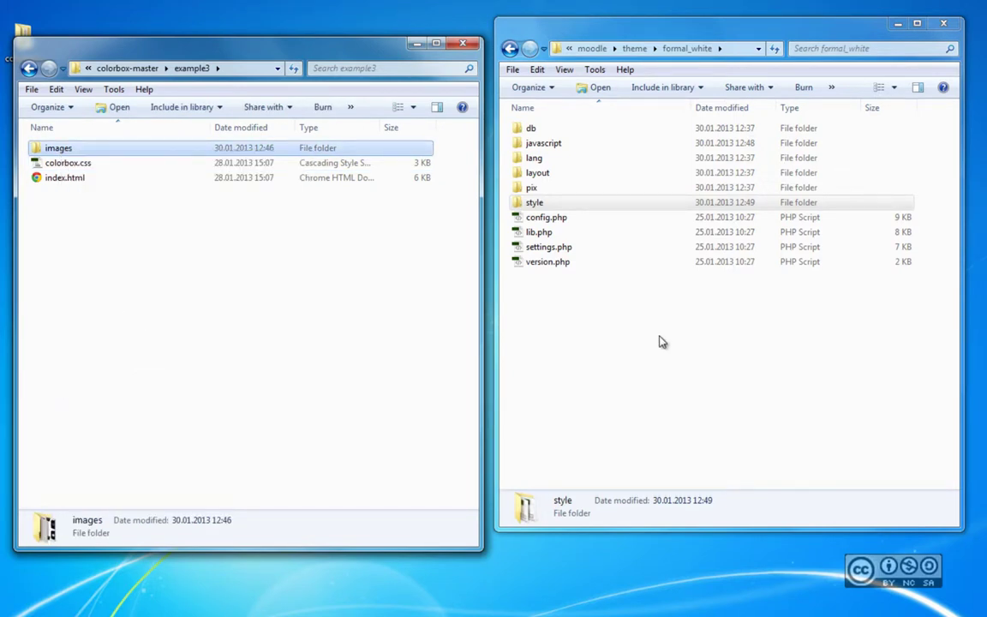
double_click(532, 190)
key("ctrl+v")
right_click(562, 163)
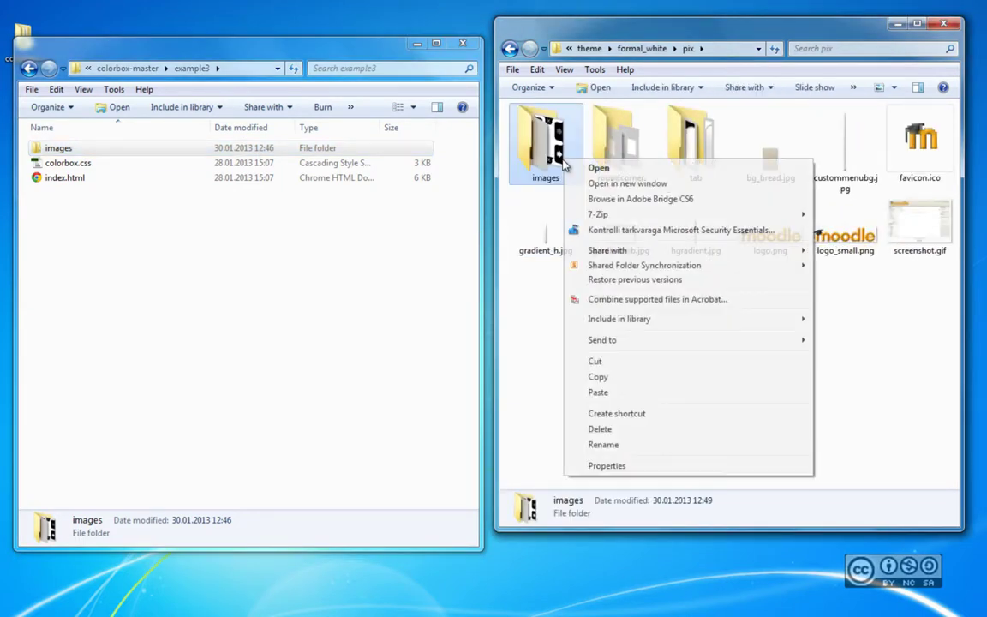
left_click(613, 444)
type("colorbox")
key("Return")
double_click(532, 152)
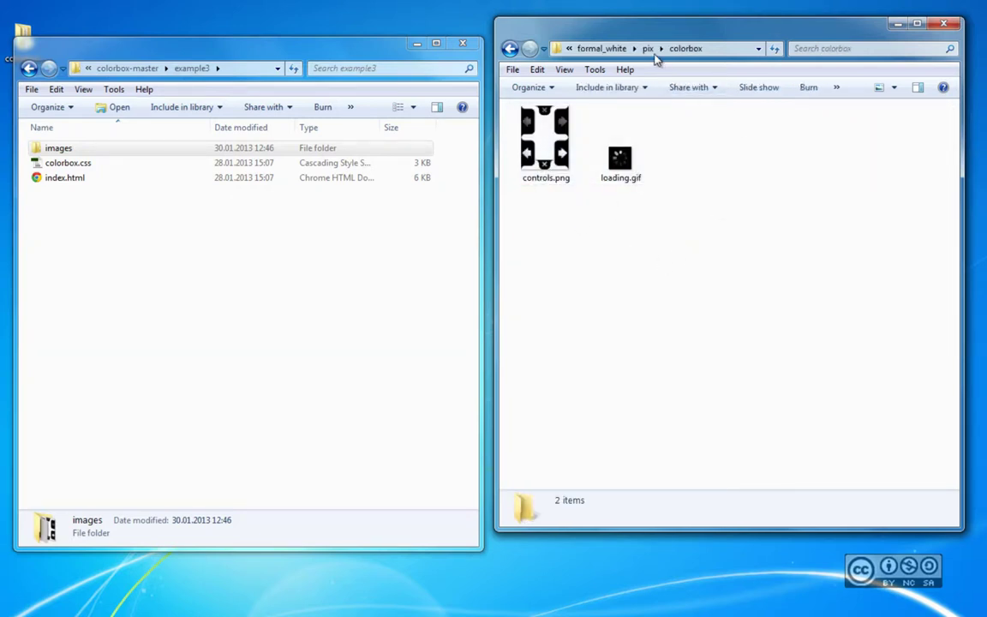
left_click(601, 47)
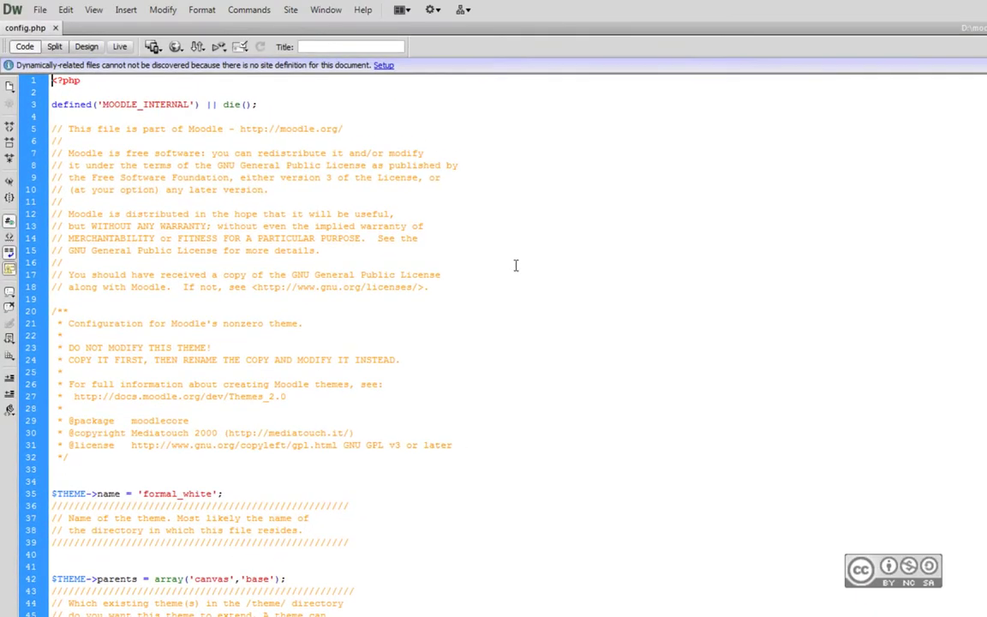
Uncomment config.php line 200 to read $THEME->javascripts = array('jquery.colorbox-min');.
scroll(402, 386, "down", 4)
left_click(440, 470)
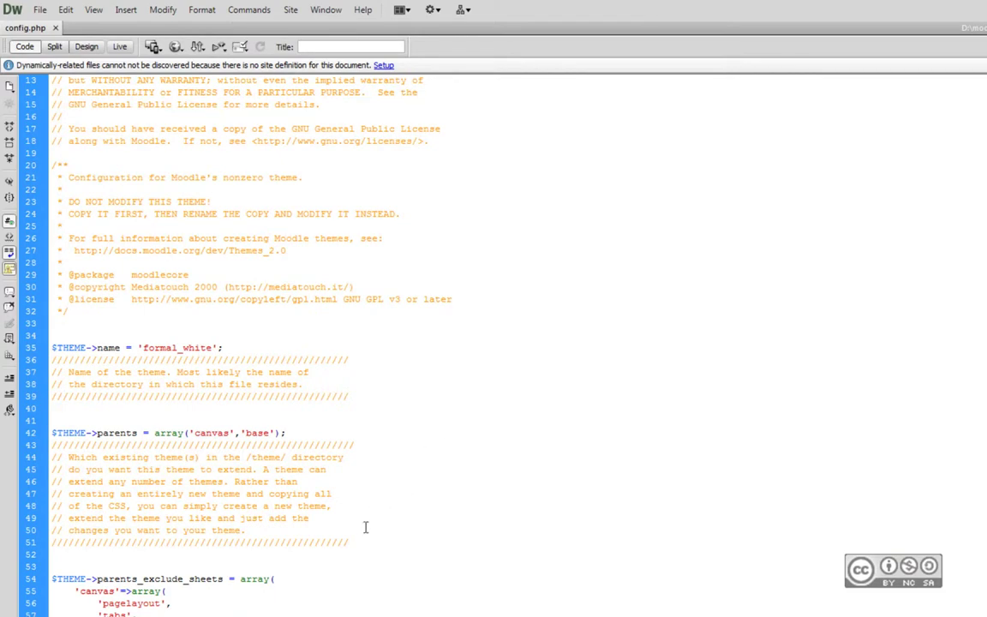
scroll(363, 514, "down", 20)
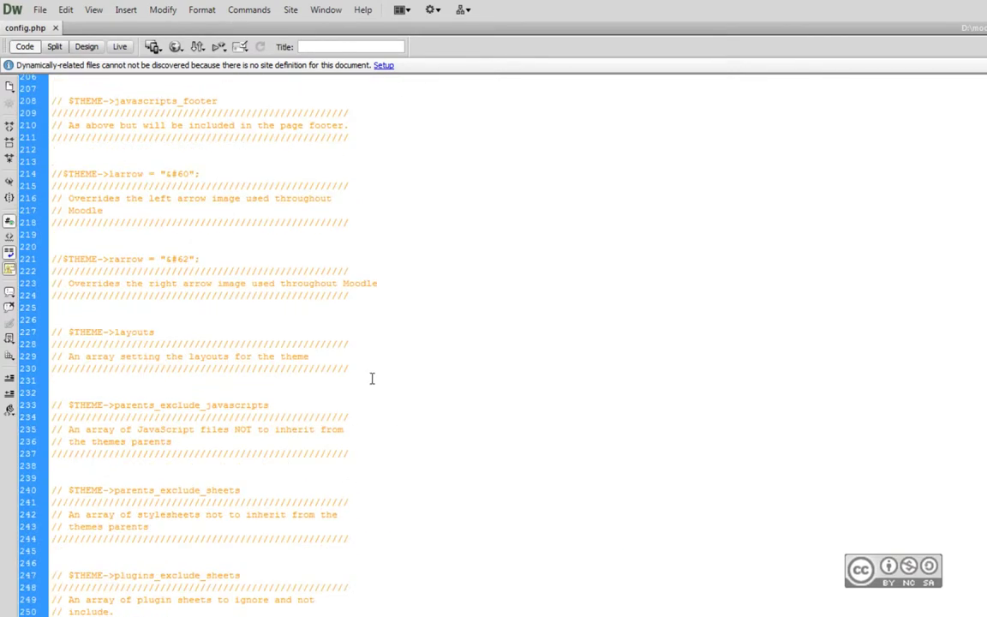
scroll(370, 377, "up", 6)
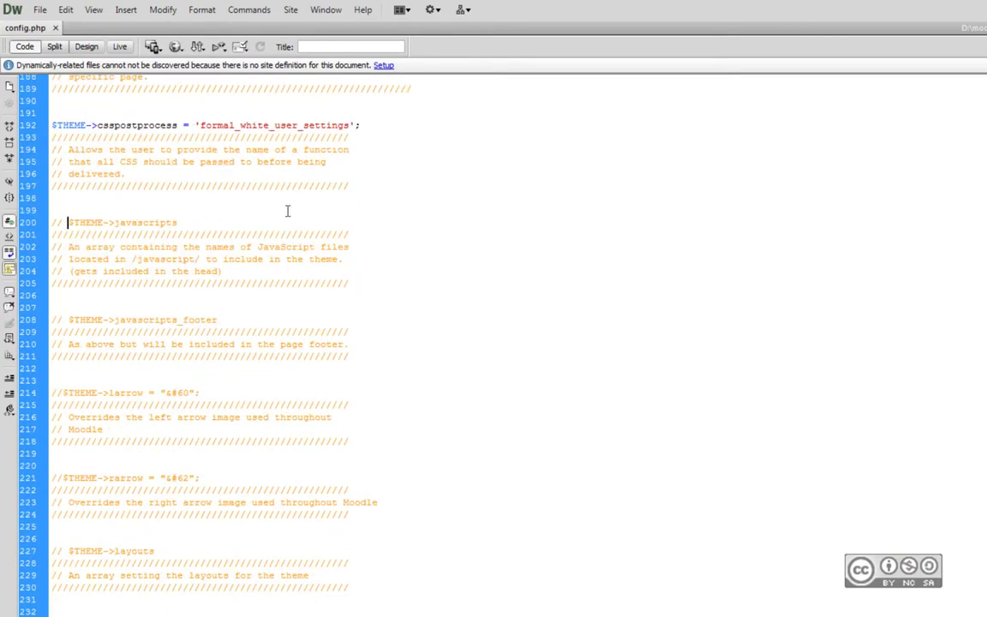
key("shift+Right")
key("shift+Right")
key("shift+Right")
key("Delete")
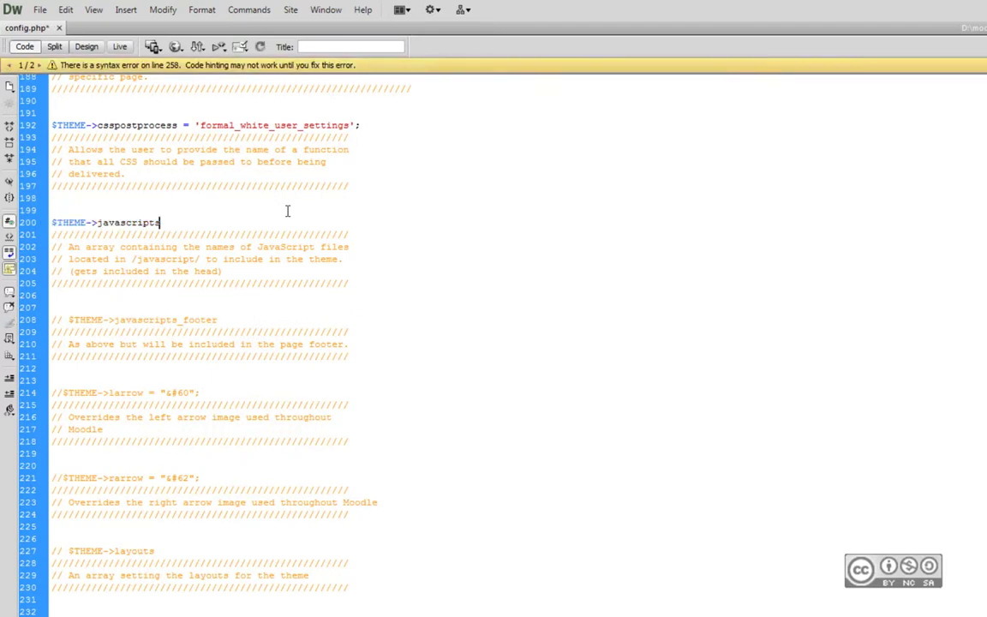
type("= array")
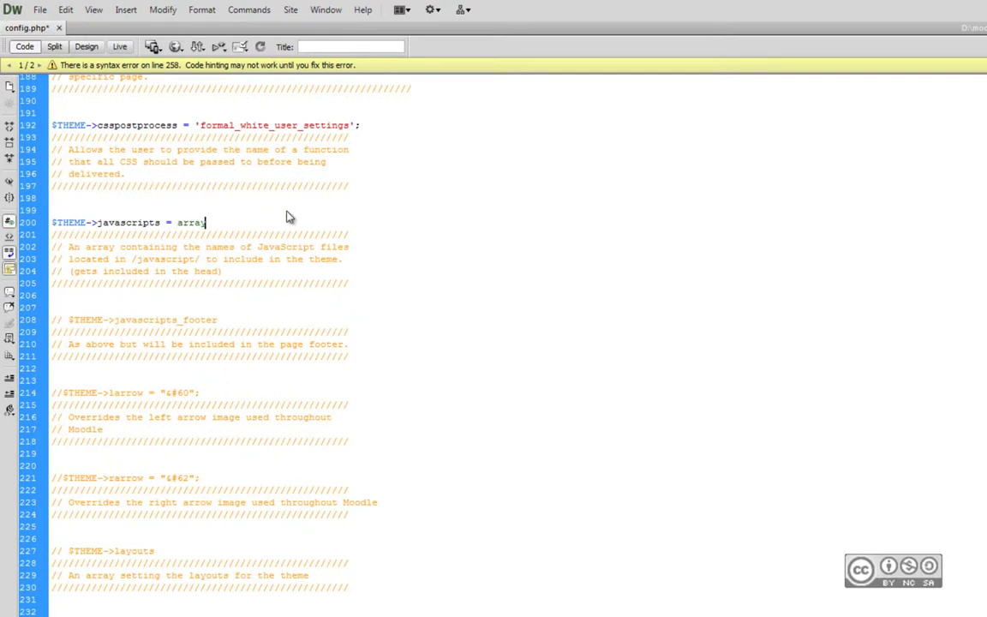
type("('")
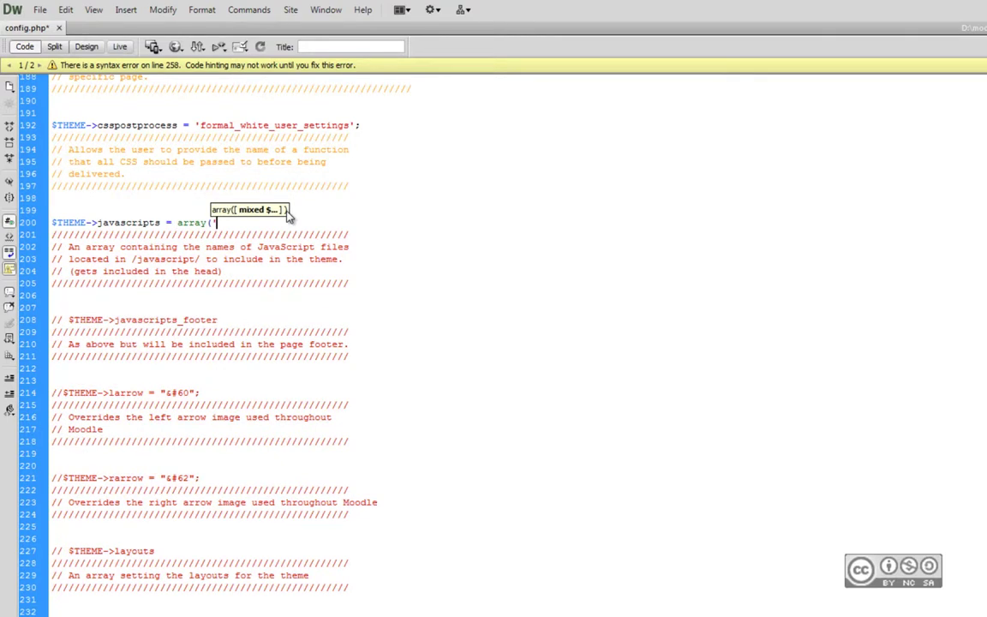
type("jquery.colorbox-min")
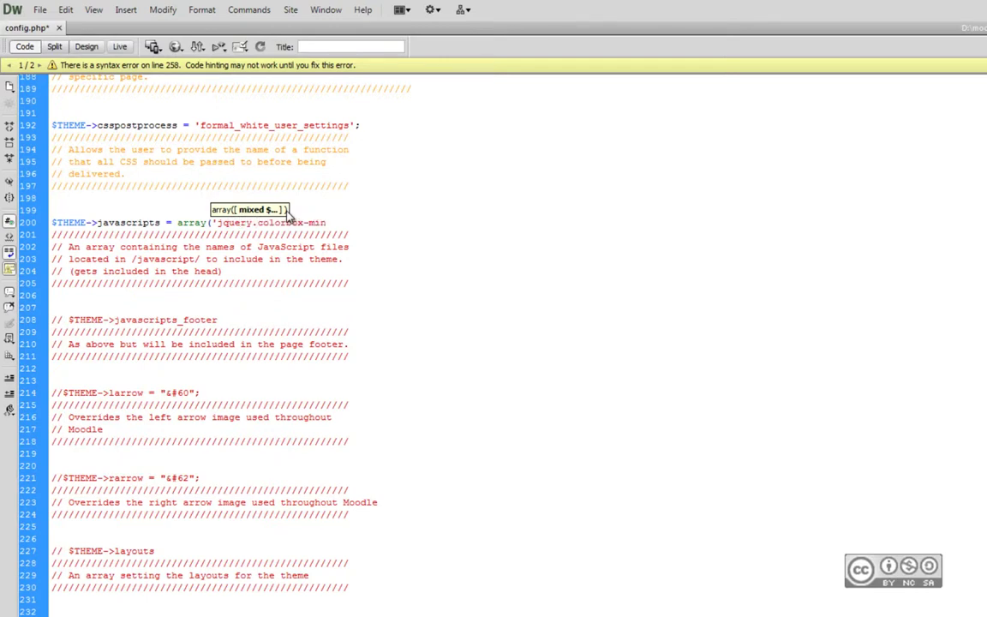
type("');")
key("Return")
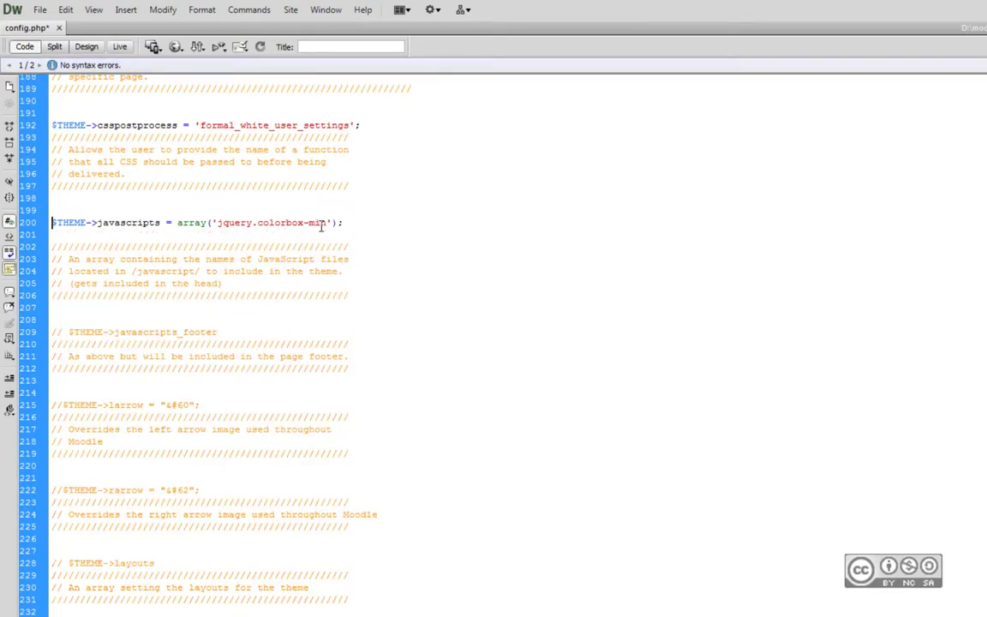
left_click(218, 223)
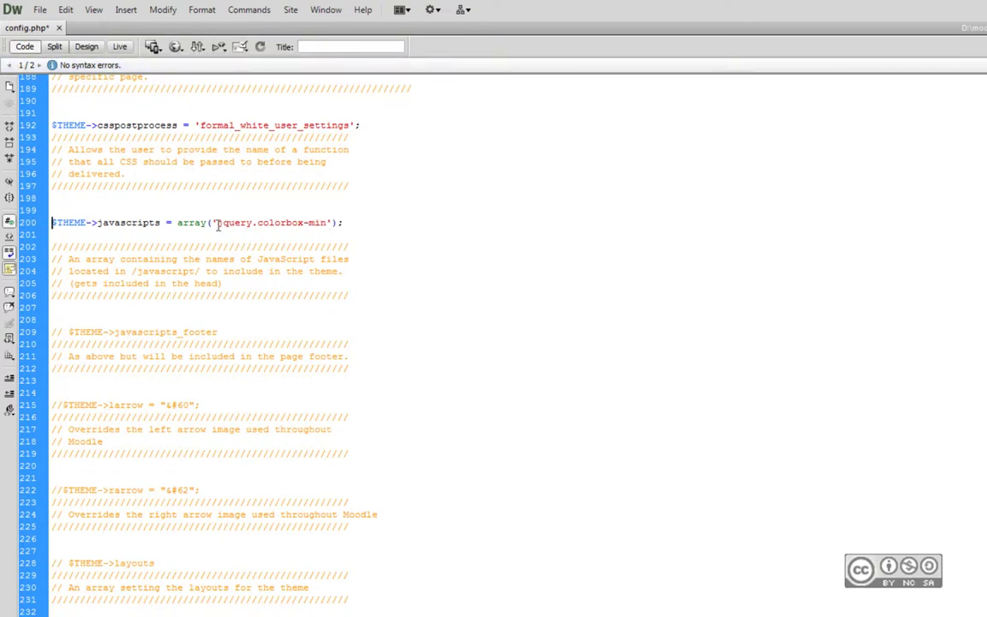
left_click(331, 235)
scroll(328, 370, "up", 20)
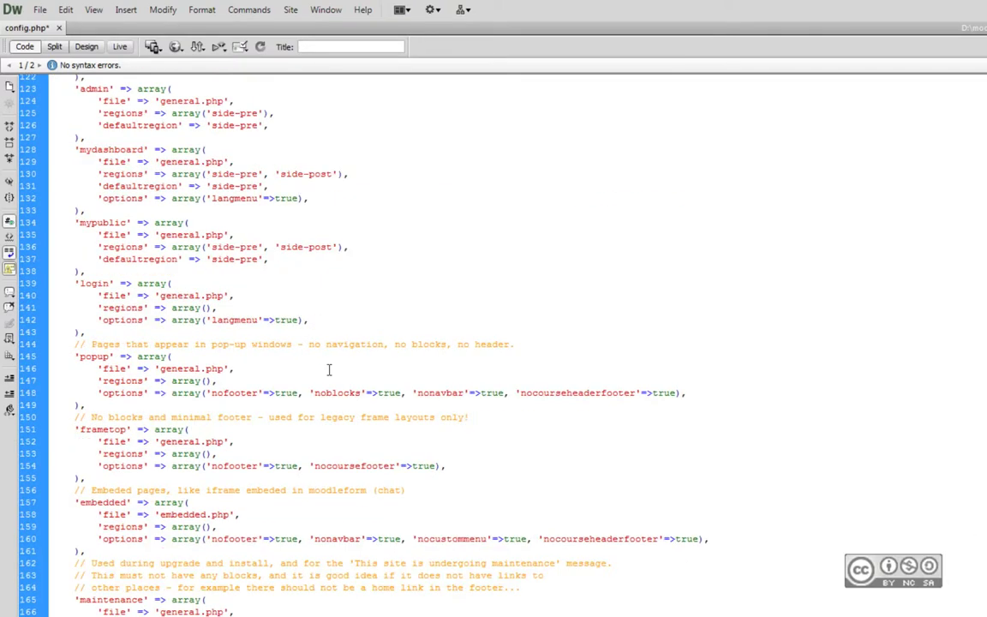
Append 'colorbox' after 'formal_white' in $THEME->sheets on line 70 and save config.php.
scroll(328, 370, "up", 20)
scroll(392, 370, "down", 15)
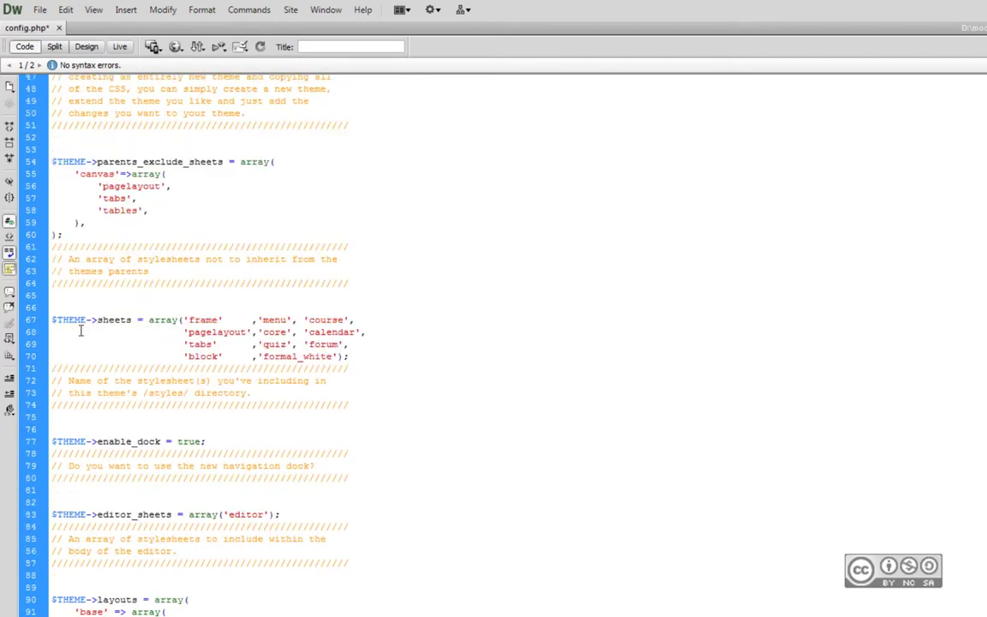
left_click(338, 357)
type(", 'colorbox")
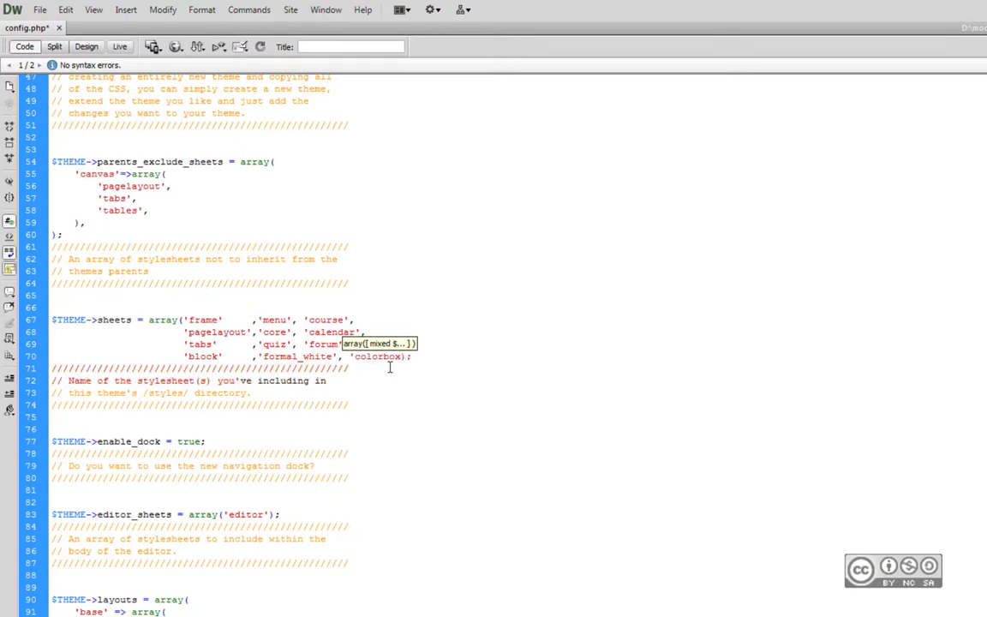
key("End")
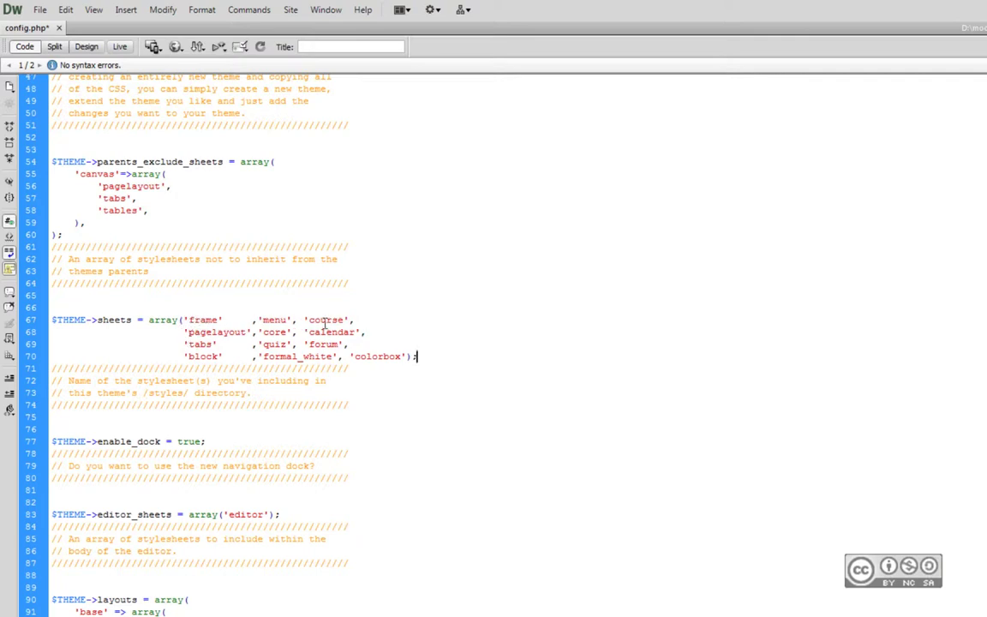
left_click(408, 356)
scroll(519, 292, "up", 7)
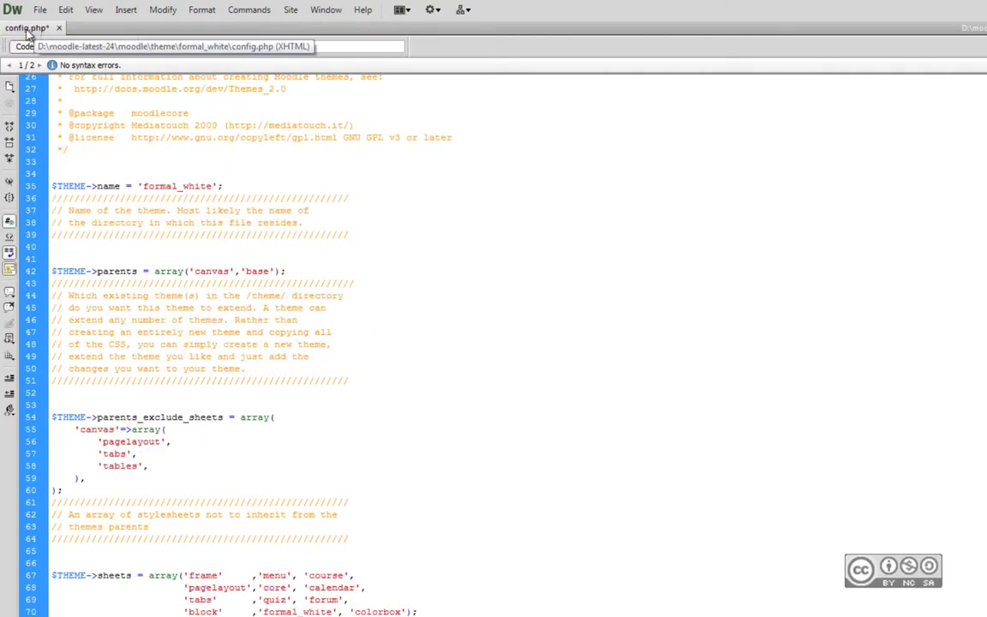
key("ctrl+s")
Close config.php and open formal_white/style/colorbox.css in Dreamweaver.
left_click(58, 28)
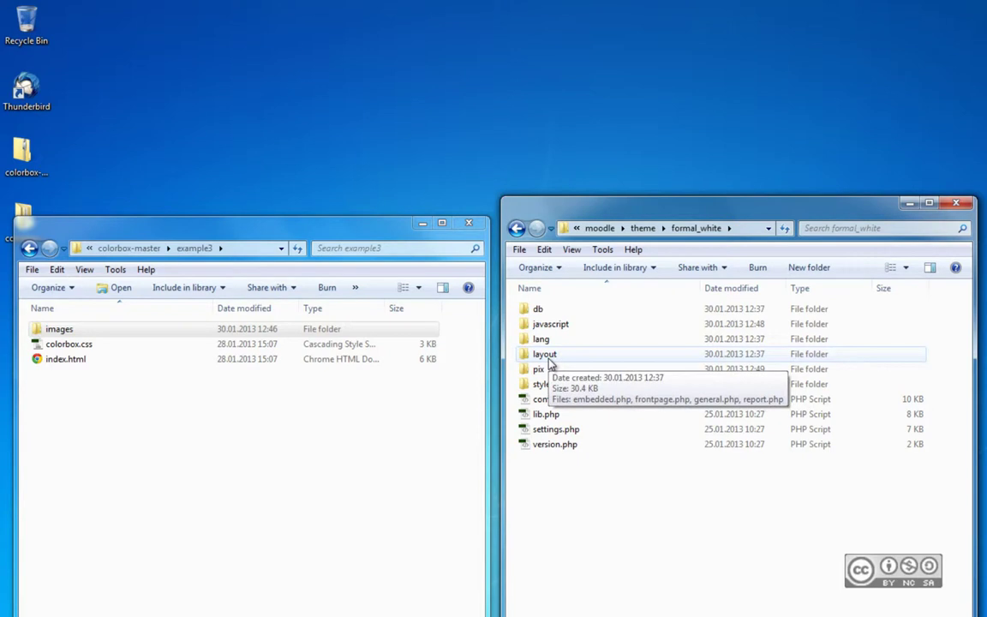
double_click(543, 385)
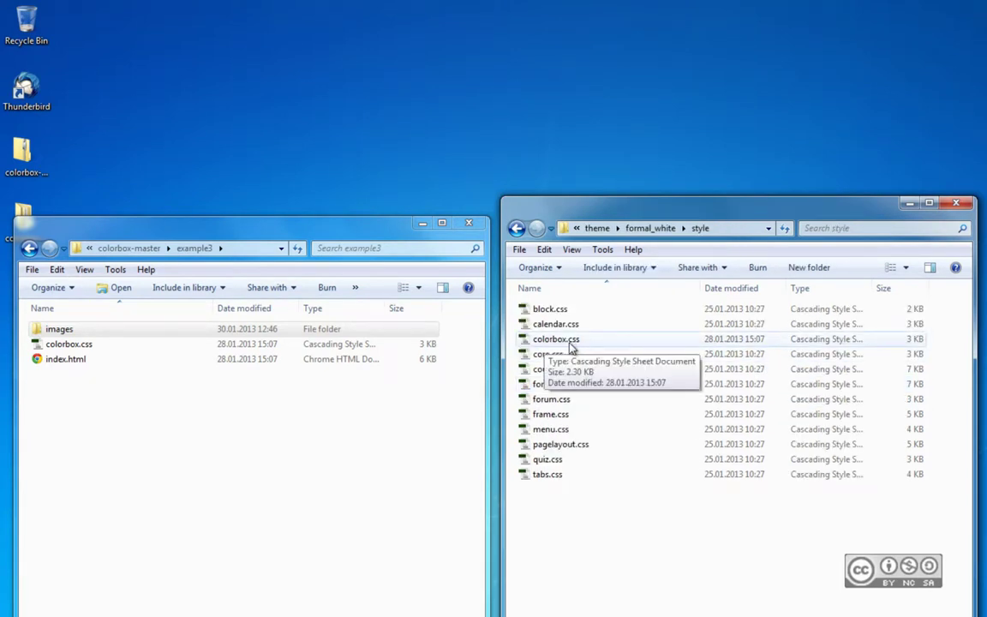
double_click(570, 343)
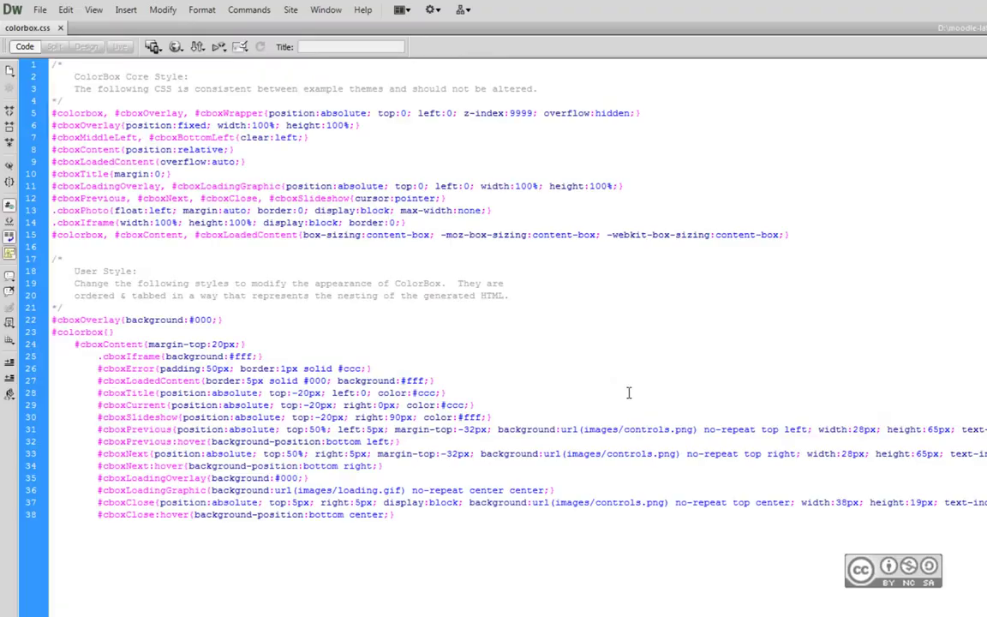
On line 31, replace images/controls.png with [[pic:theme|colorbox/controls]].
left_click(582, 428)
left_click(635, 430)
type("[[pic:theme")
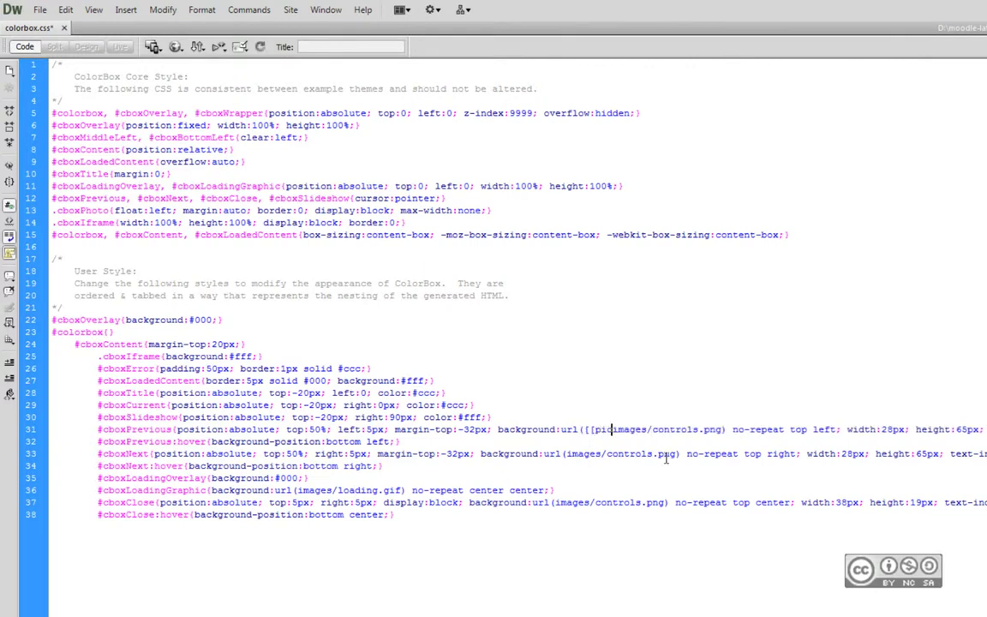
type("|colo")
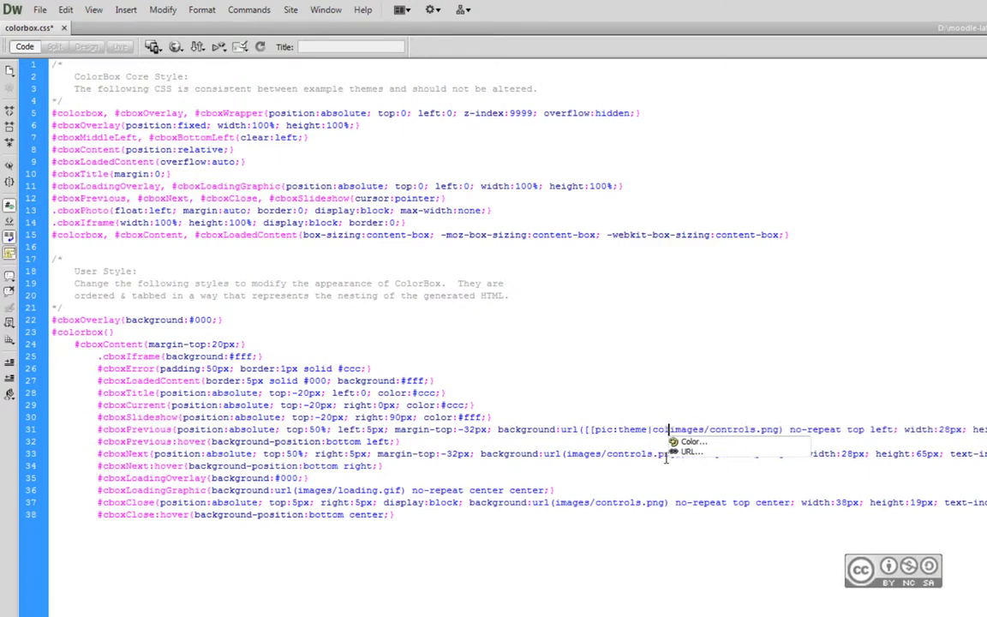
type("rbox")
key("Delete")
key("Delete")
key("Delete")
key("Delete")
key("Delete")
key("Delete")
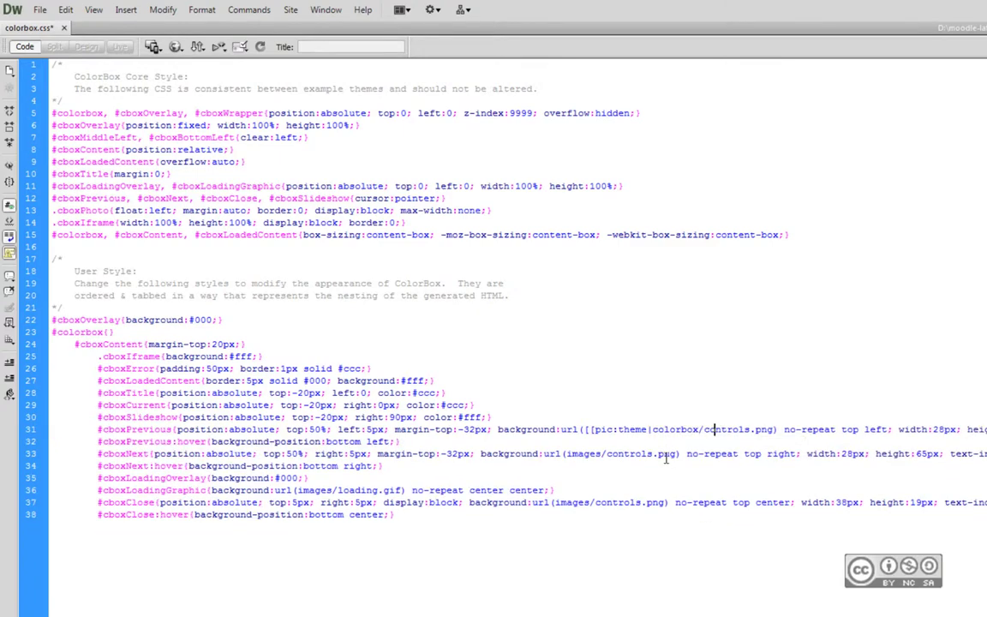
key("shift+Right")
key("shift+Right")
key("shift+Right")
key("Delete")
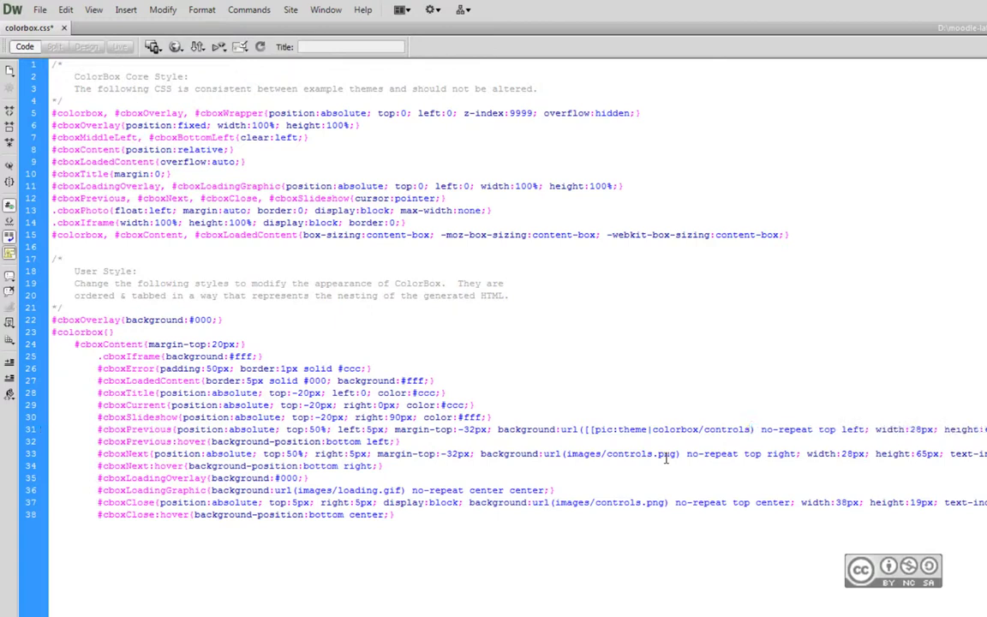
type("]]")
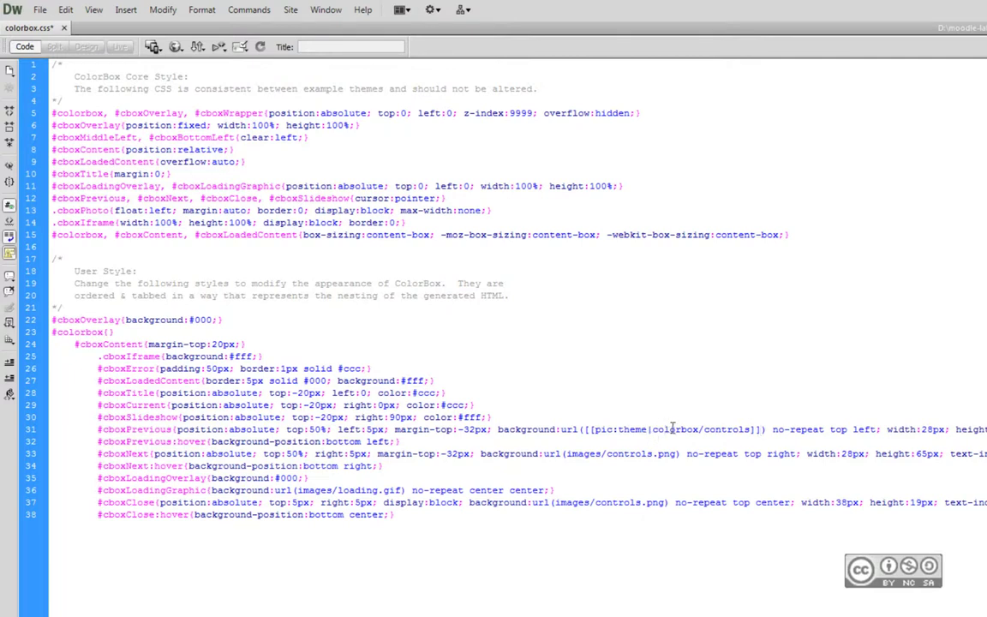
Copy that reference to line 36, making images/loading.gif into [[pic:theme|colorbox/loading]].
left_click_drag(582, 430, 761, 430)
key("ctrl+c")
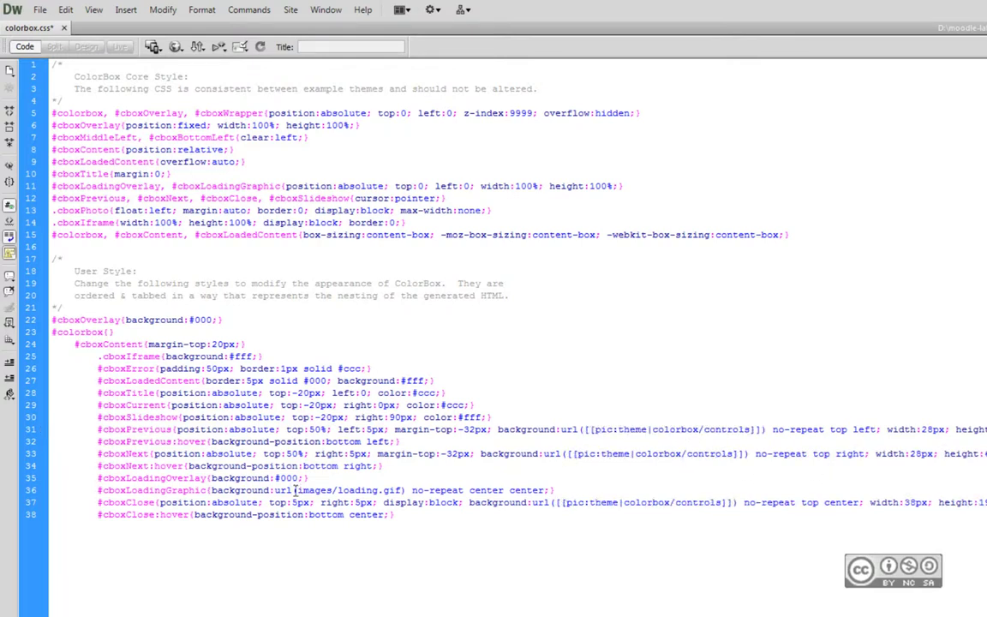
left_click(298, 489)
key("ctrl+v")
key("BackSpace")
key("BackSpace")
key("BackSpace")
key("BackSpace")
key("BackSpace")
key("BackSpace")
key("BackSpace")
key("BackSpace")
key("BackSpace")
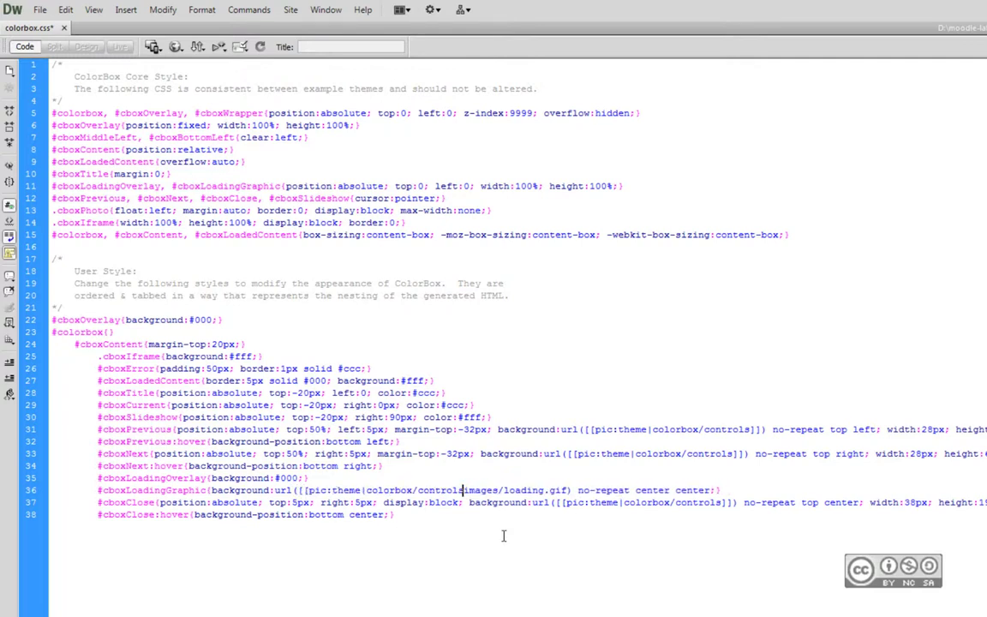
key("BackSpace")
key("shift+Right")
key("shift+Right")
key("shift+Right")
key("shift+Right")
key("shift+Right")
key("shift+Right")
key("shift+Right")
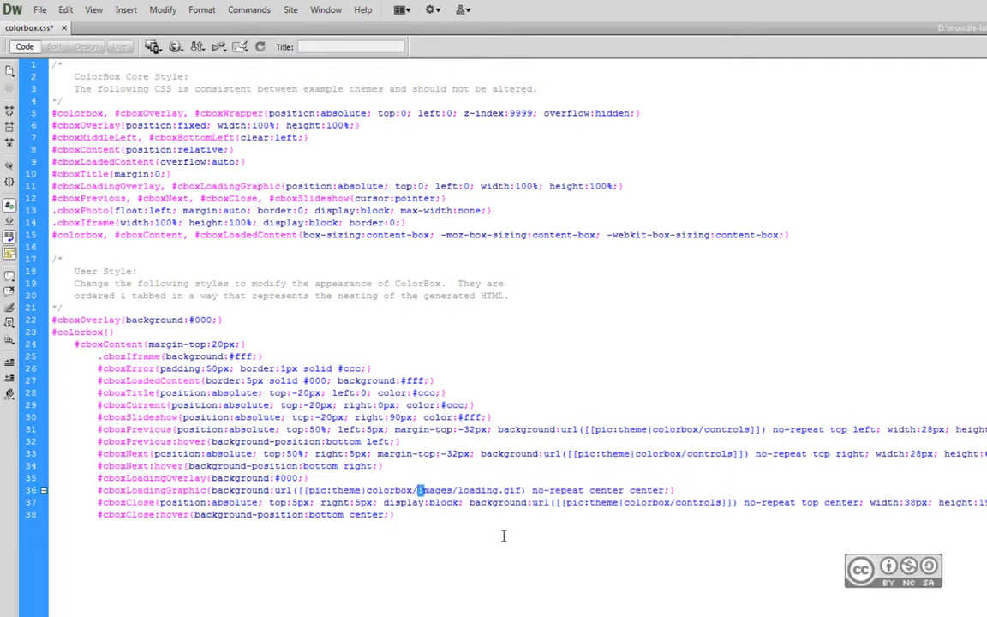
key("Delete")
key("shift+Right")
key("shift+Right")
key("shift+Right")
key("shift+Right")
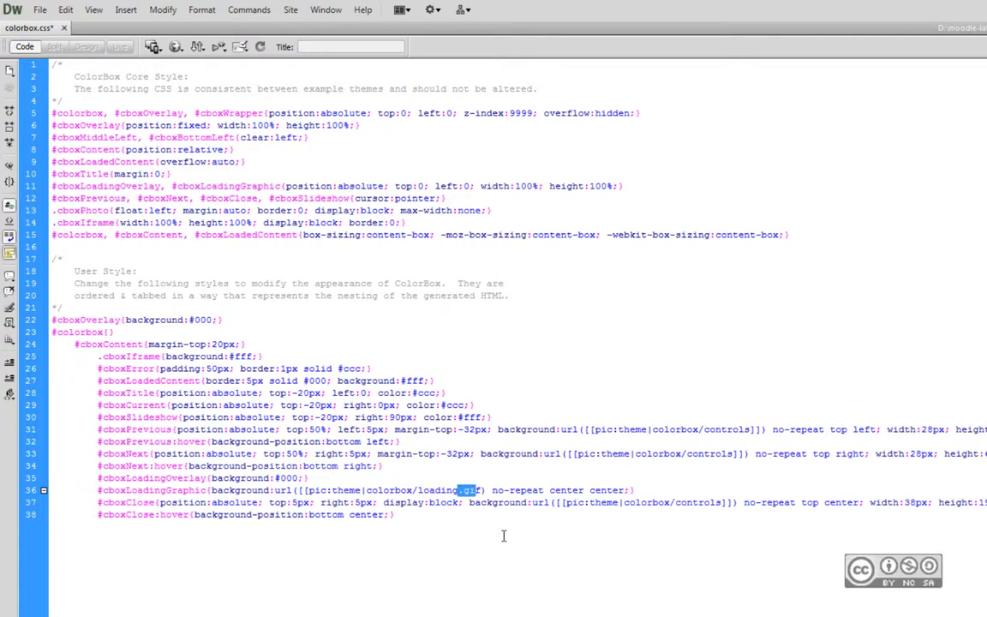
key("BackSpace")
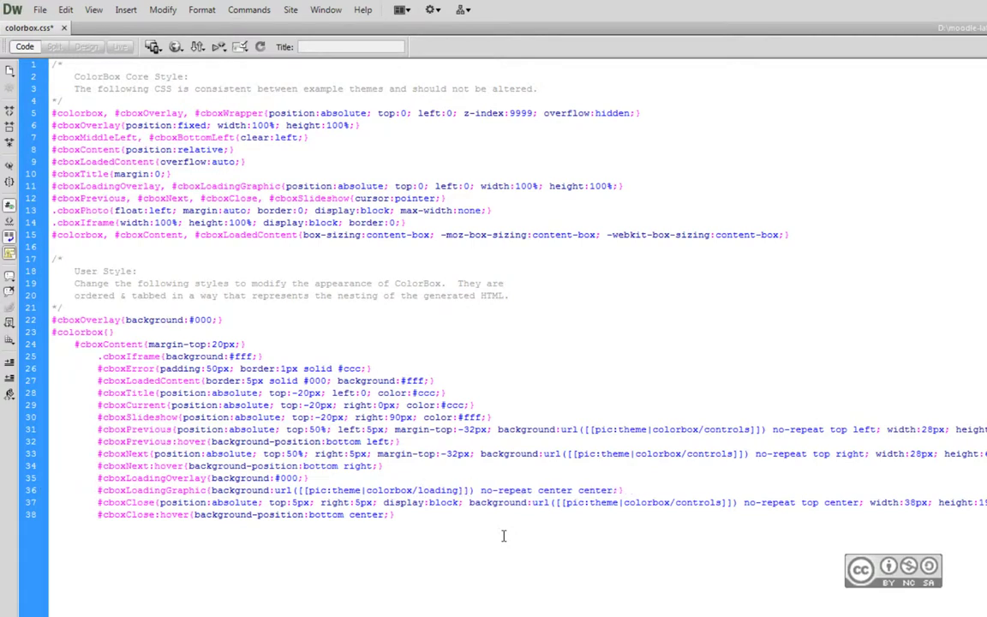
left_click(412, 532)
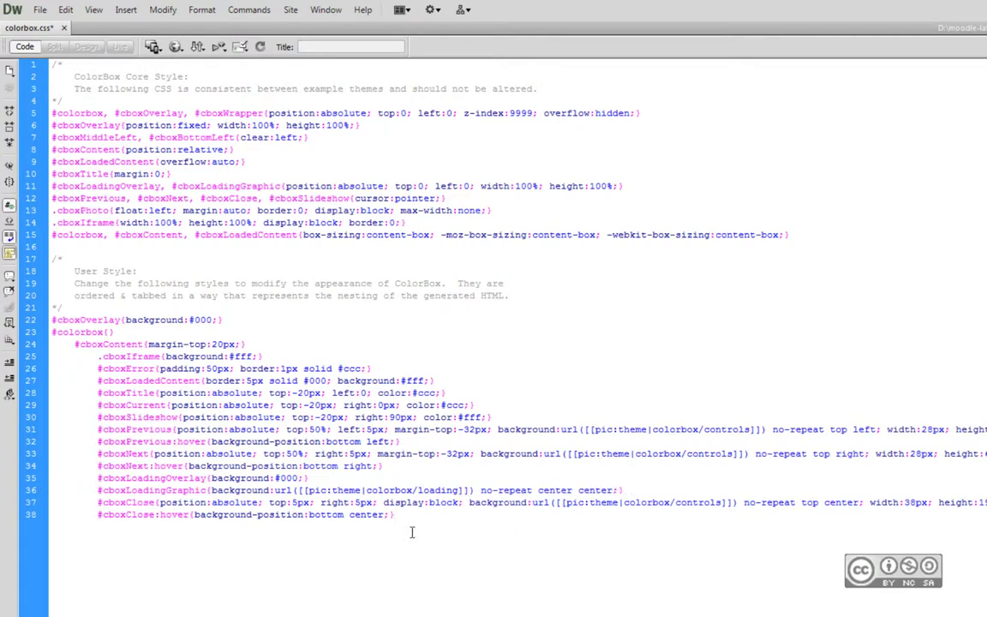